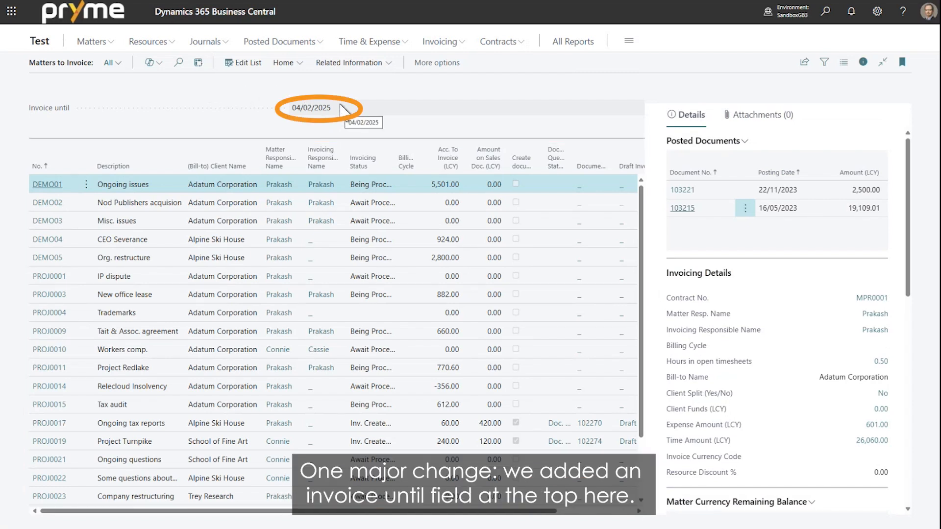
Step: Make the Matters to Invoice list editable and set the Invoice until date to 31/01/2025
click(247, 69)
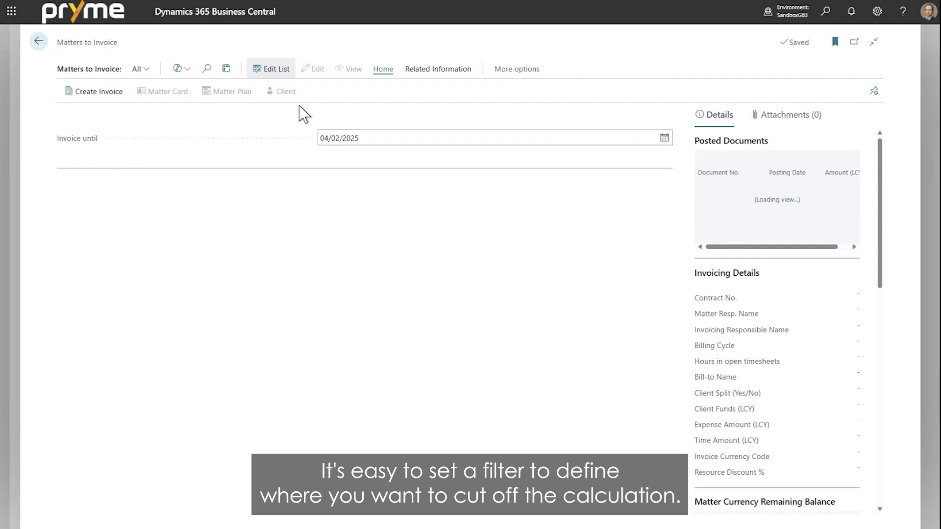
click(384, 140)
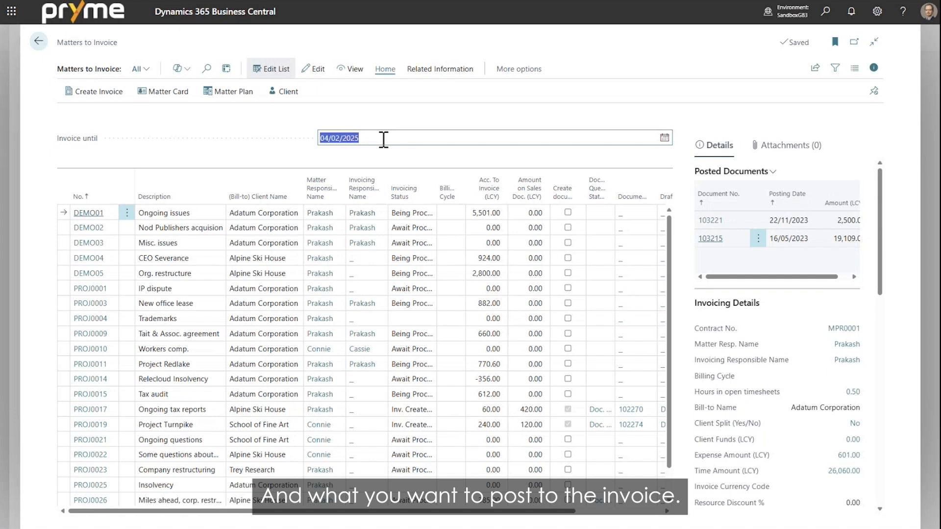
click(663, 138)
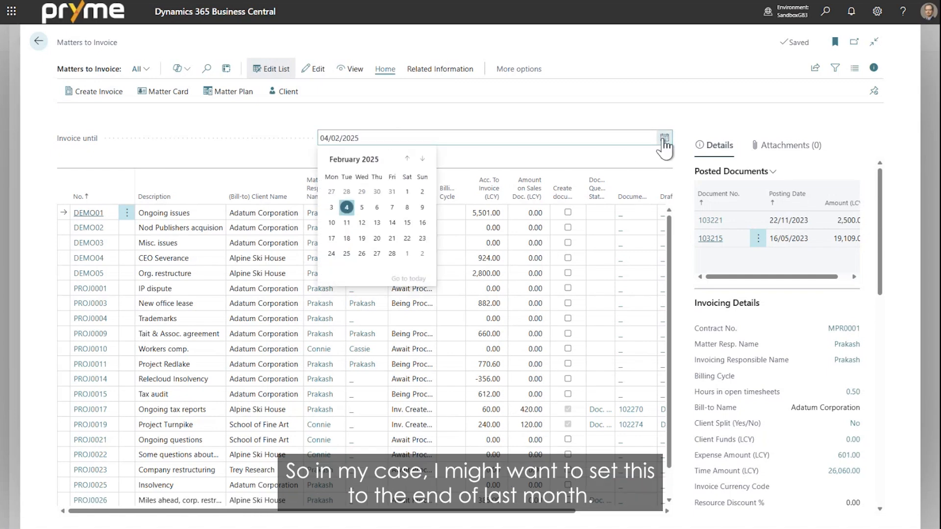
click(392, 192)
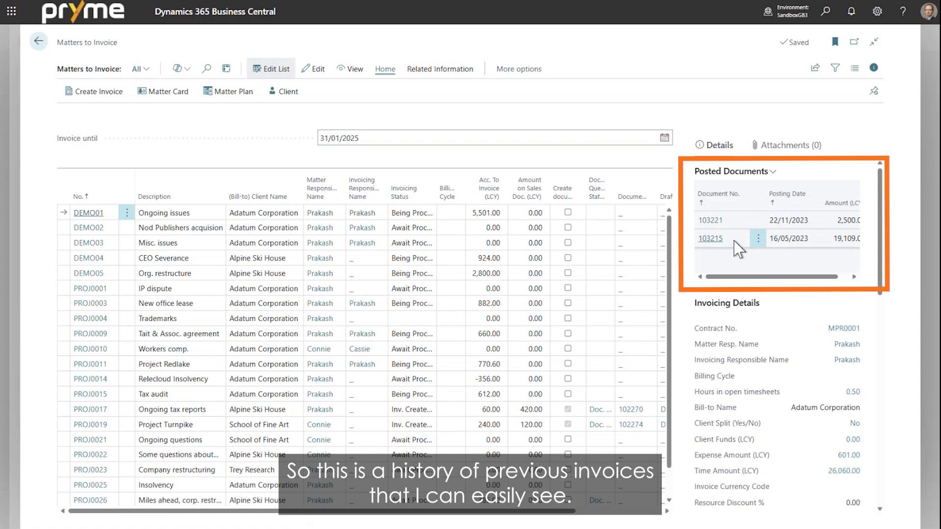
Step: Look through the invoicing details of matter DEMO01, then hide the details pane to examine the amount columns in the full-width list
scroll(783, 300, down, 3)
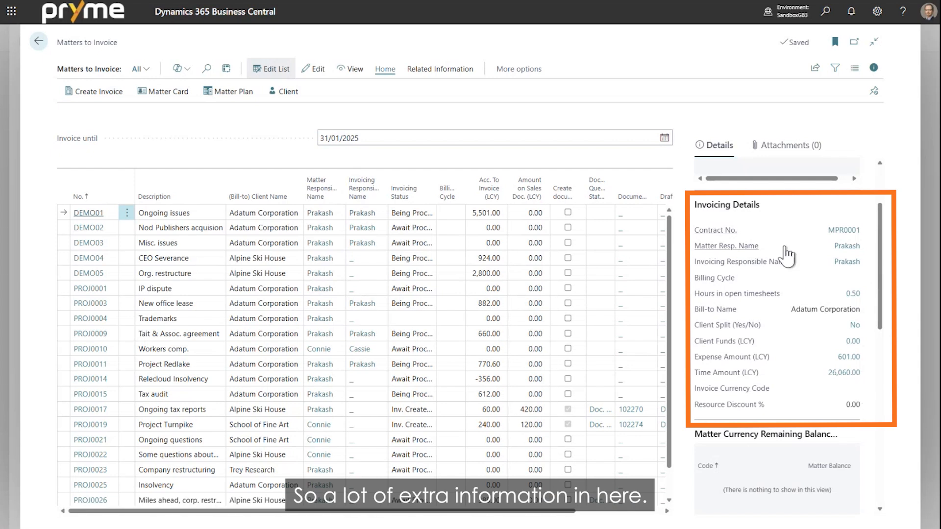
click(873, 67)
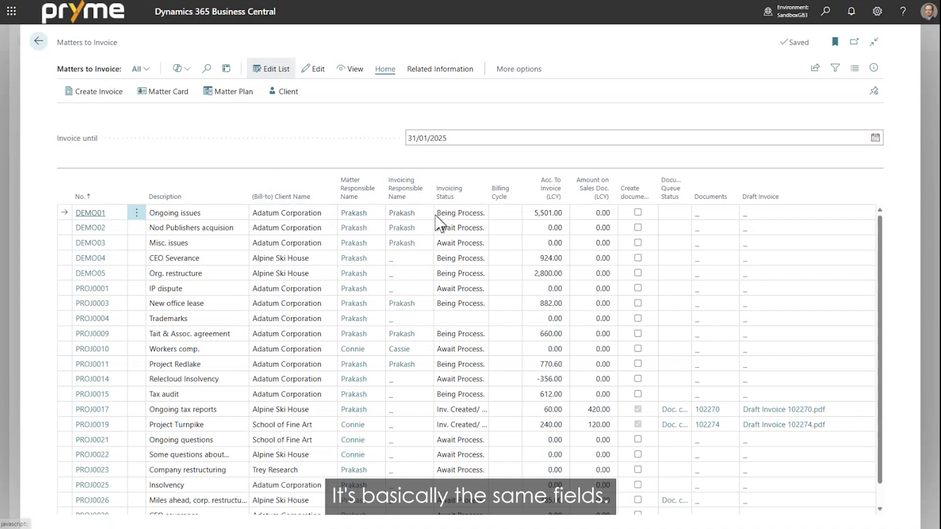
mouse_move(533, 200)
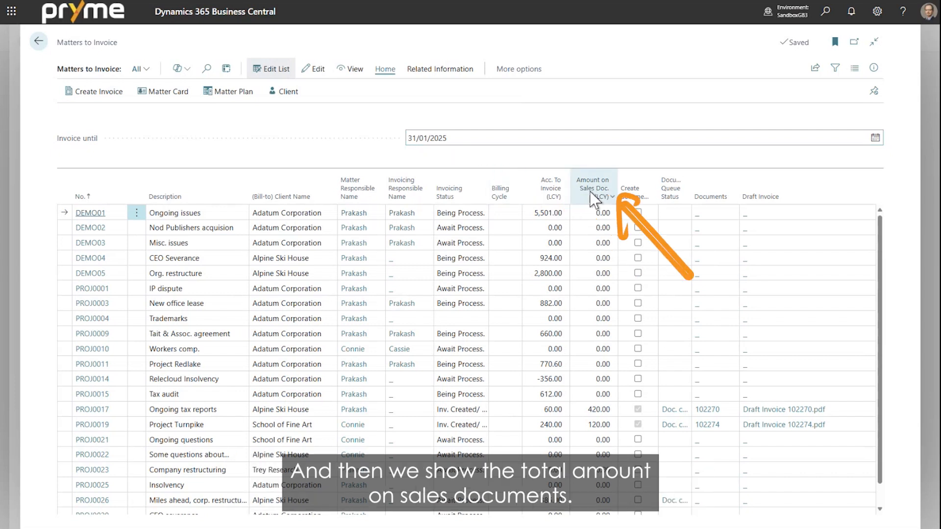
mouse_move(588, 195)
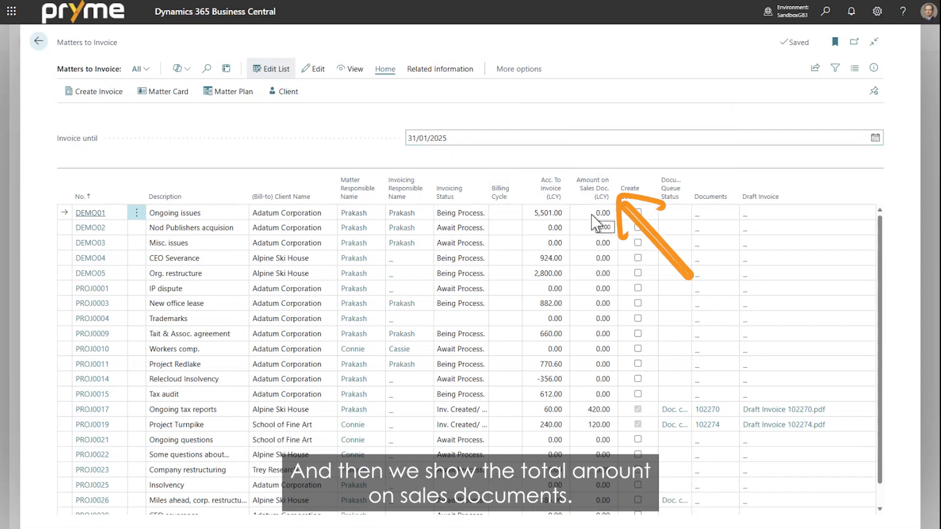
Step: Open the invoice creation page of matter DEMO01, check the Copilot options for its suggestion lines, and return to the list
click(101, 215)
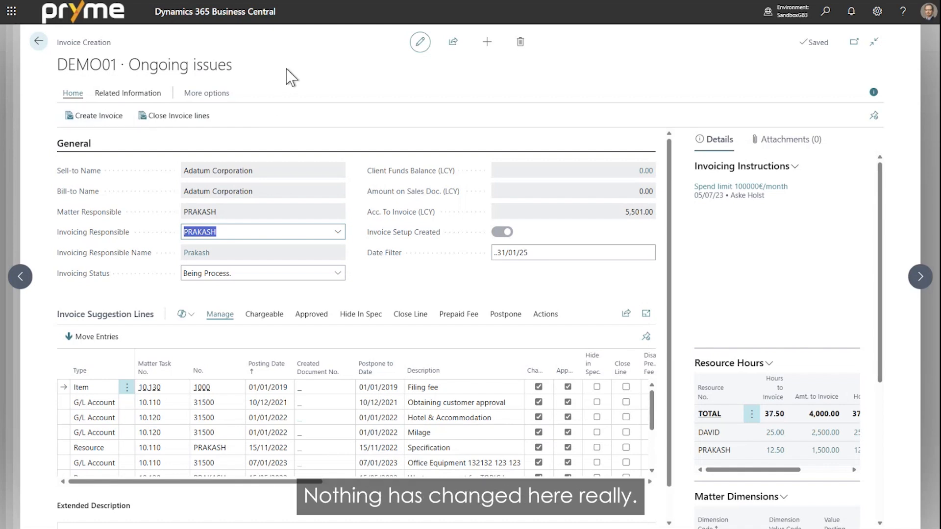
click(186, 314)
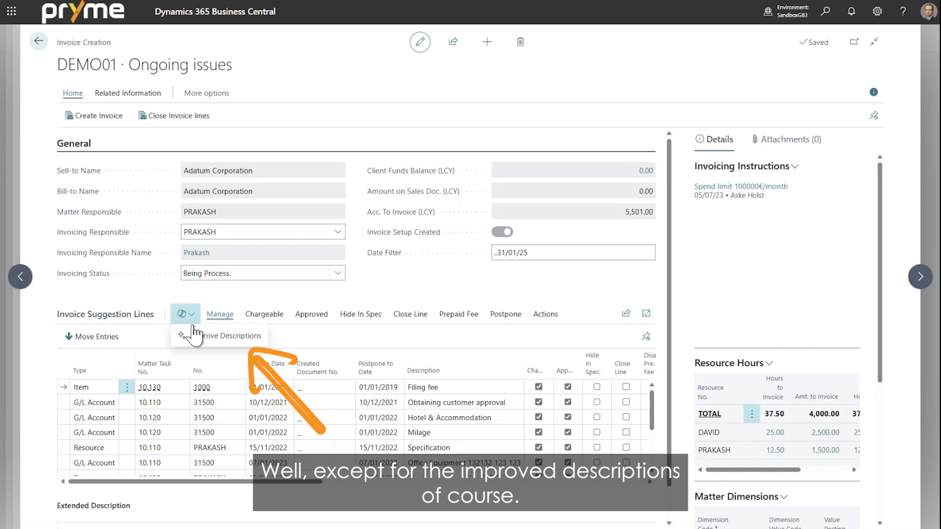
click(38, 42)
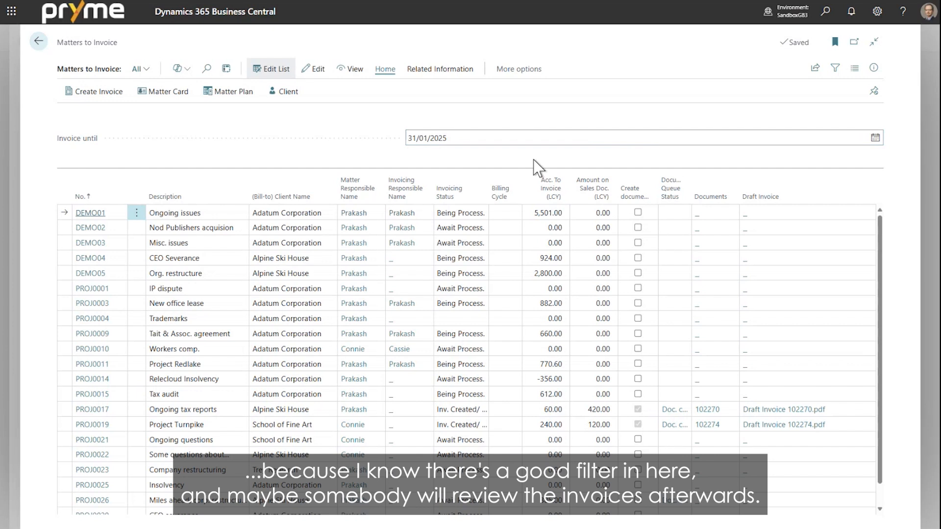
Step: Mark matters DEMO01, DEMO04, DEMO05 and PROJ0003 for invoice document creation
click(638, 212)
click(637, 257)
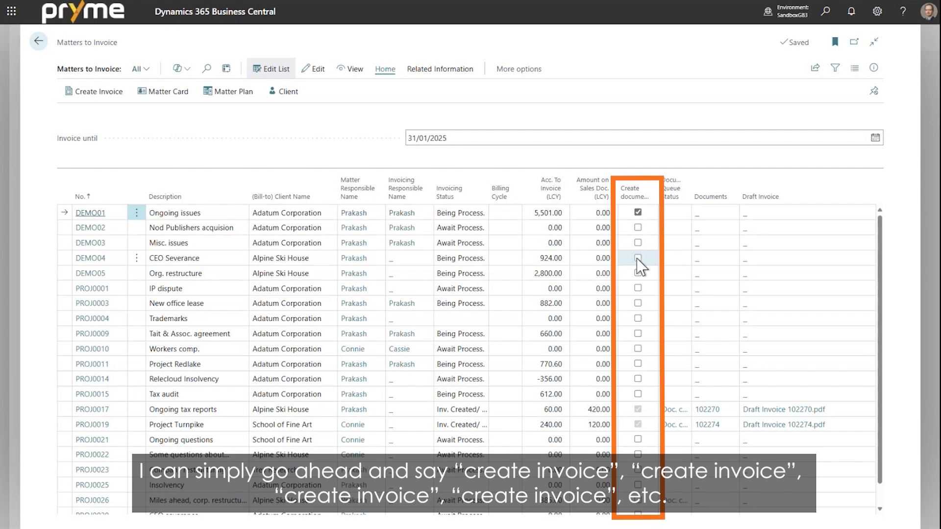
click(637, 273)
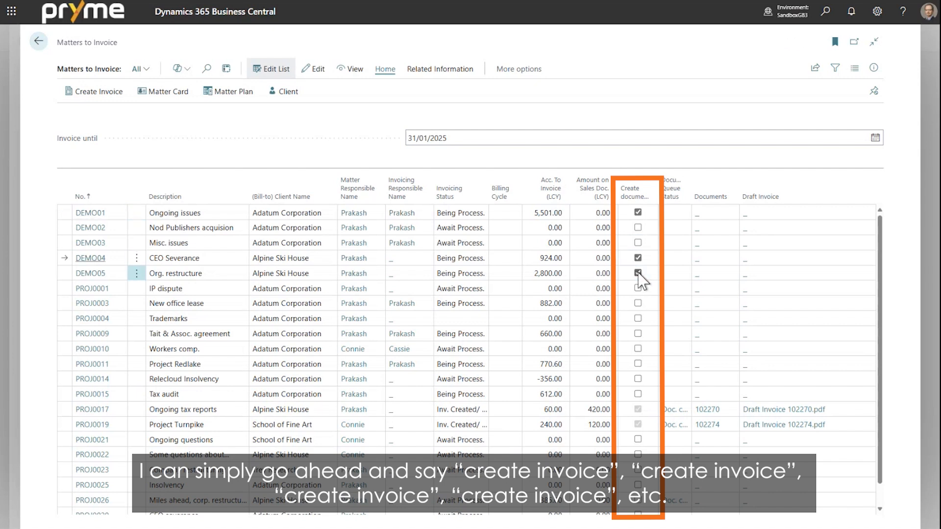
click(638, 303)
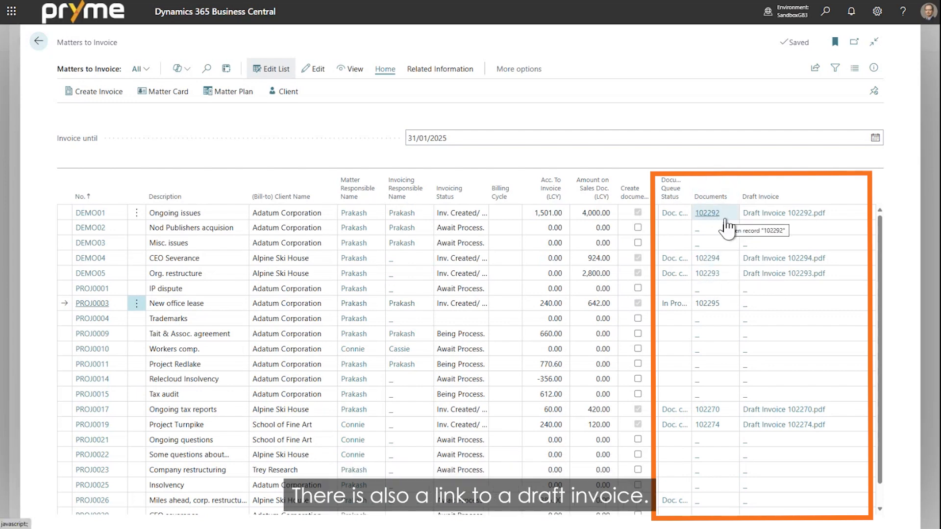
Step: Open the draft invoice PDF of matter DEMO01, review it, and return to the Matters to Invoice list
click(781, 218)
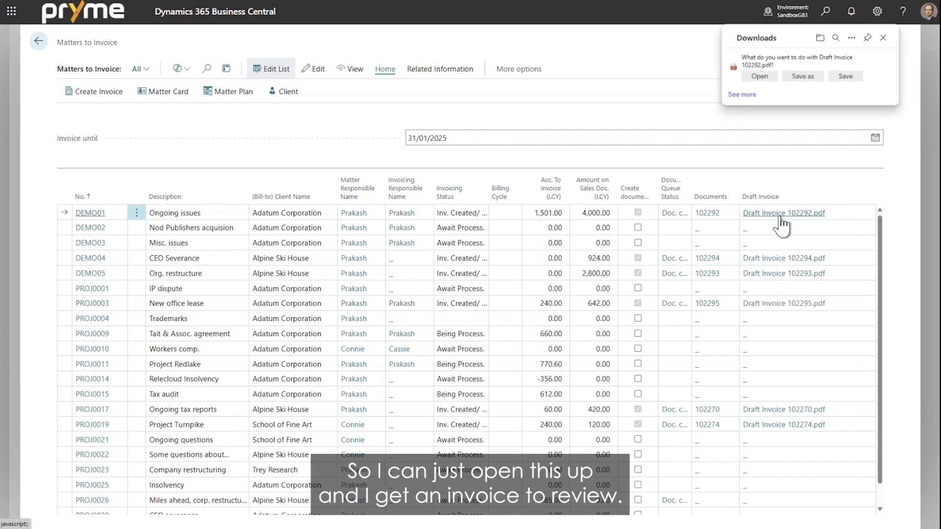
click(759, 76)
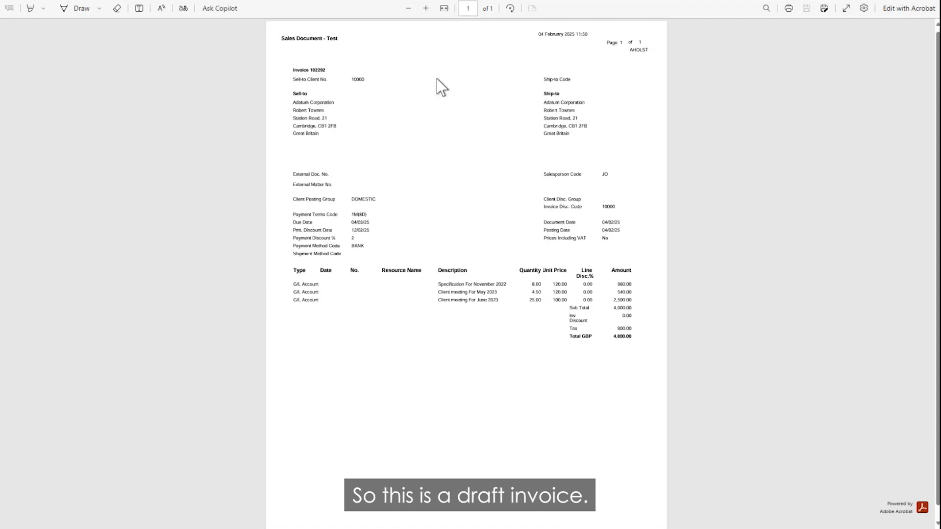
key(F11)
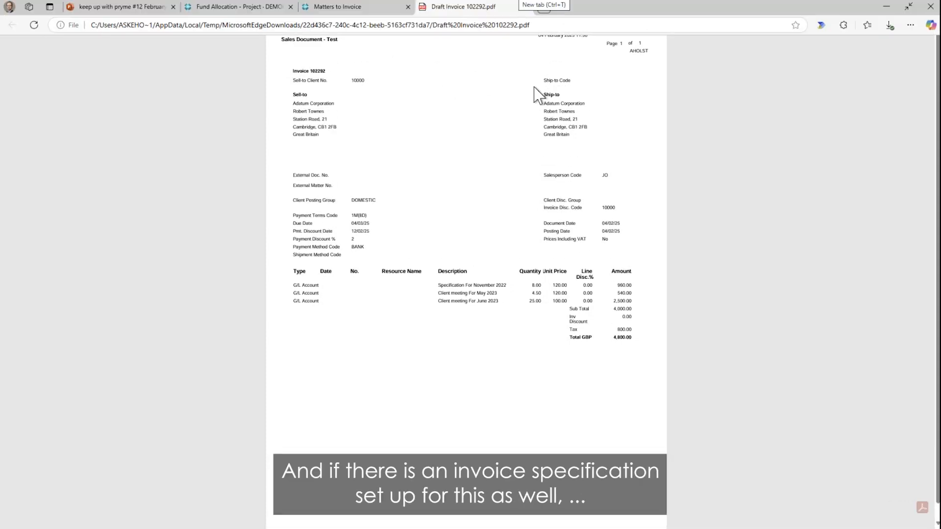
click(344, 7)
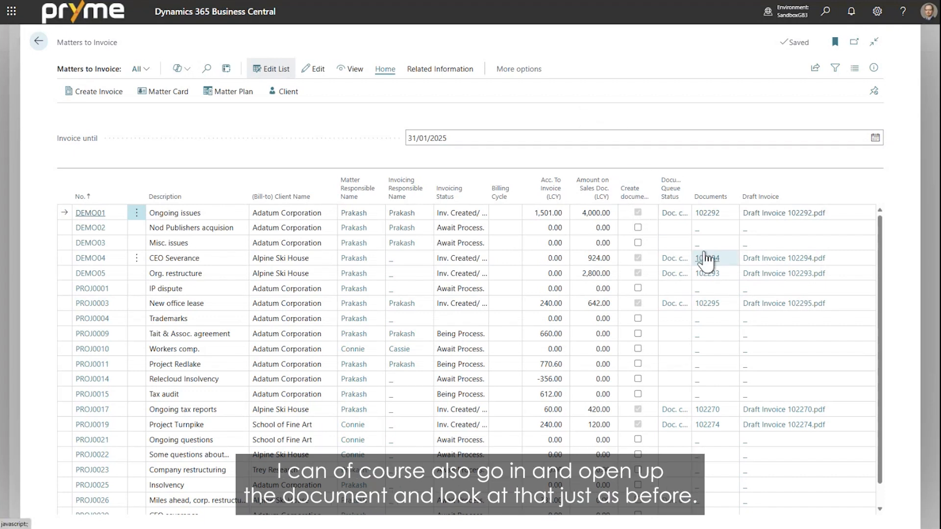
Step: Open the sales invoice created for matter DEMO01 and show its draft printing and sending options
click(708, 214)
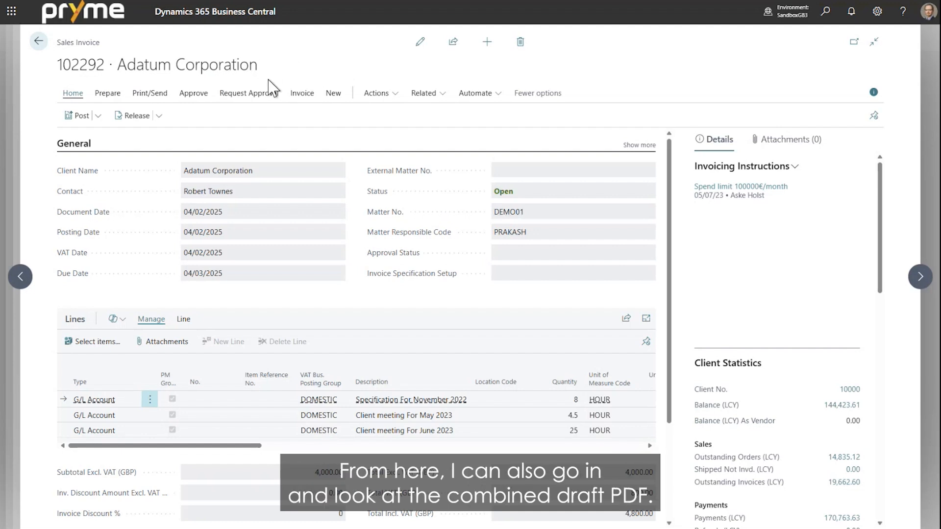
click(300, 94)
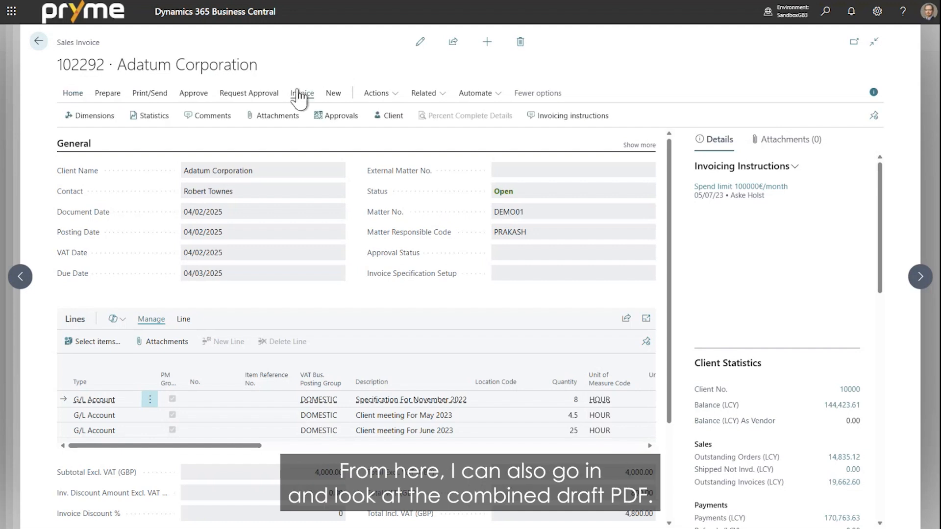
click(148, 93)
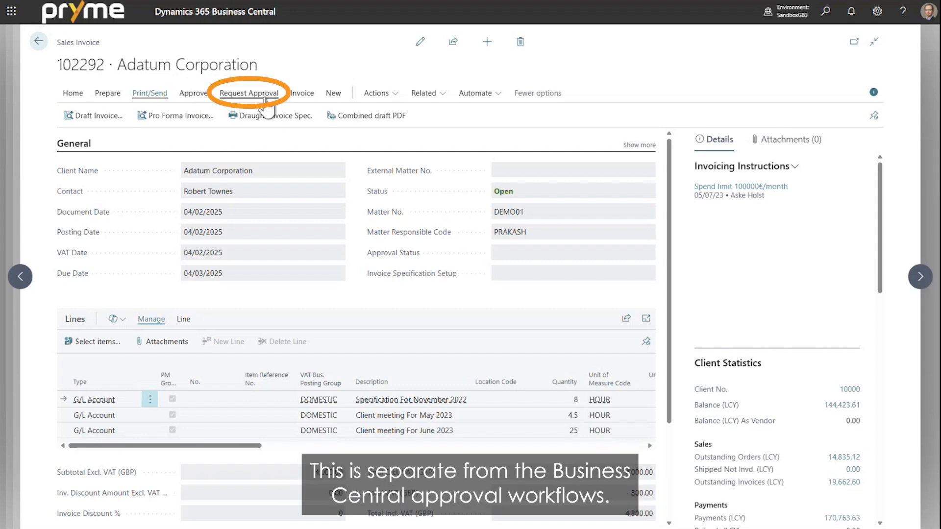
Step: Send the DEMO01 sales invoice for review with Matter Responsible as the invoice reviewer role
click(198, 94)
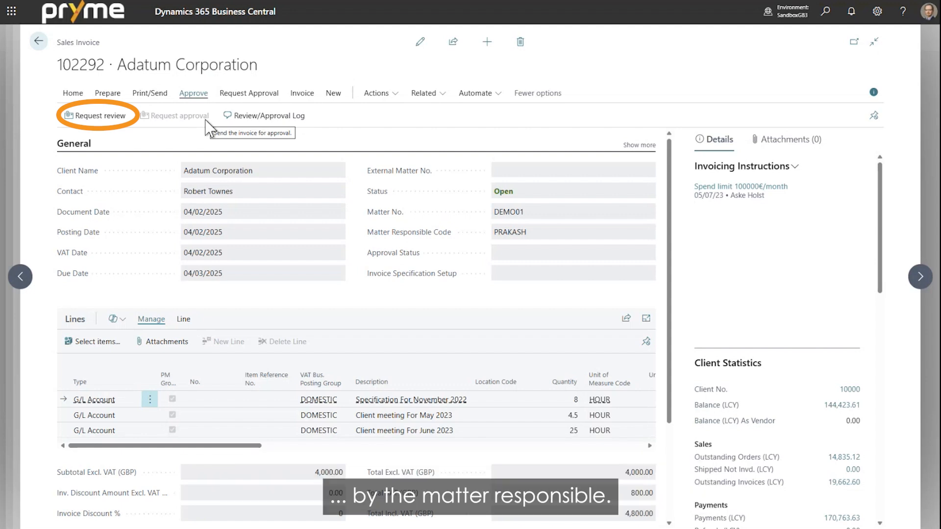
click(110, 118)
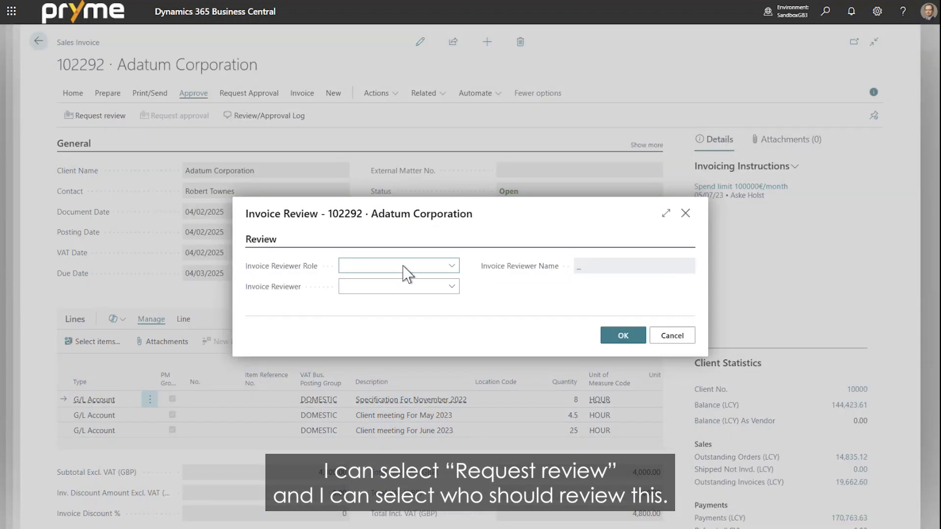
click(451, 286)
click(451, 267)
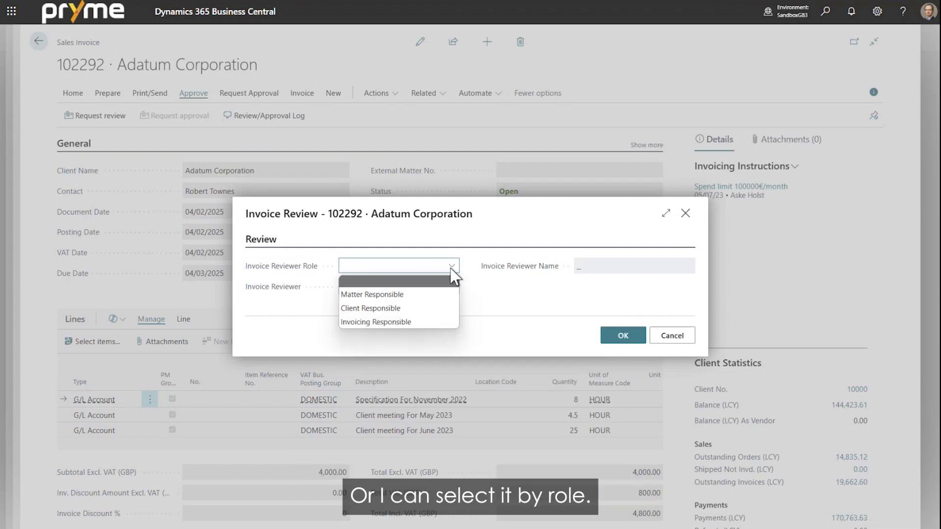
click(387, 295)
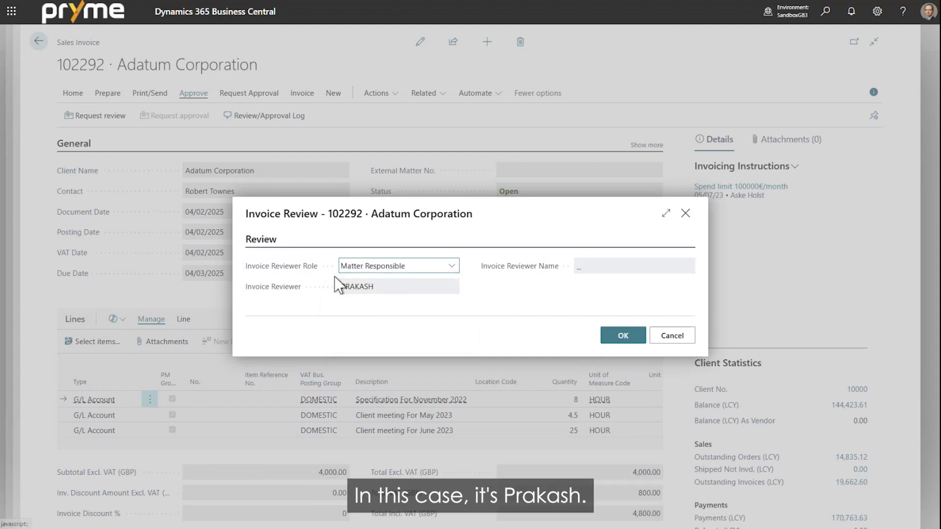
click(611, 336)
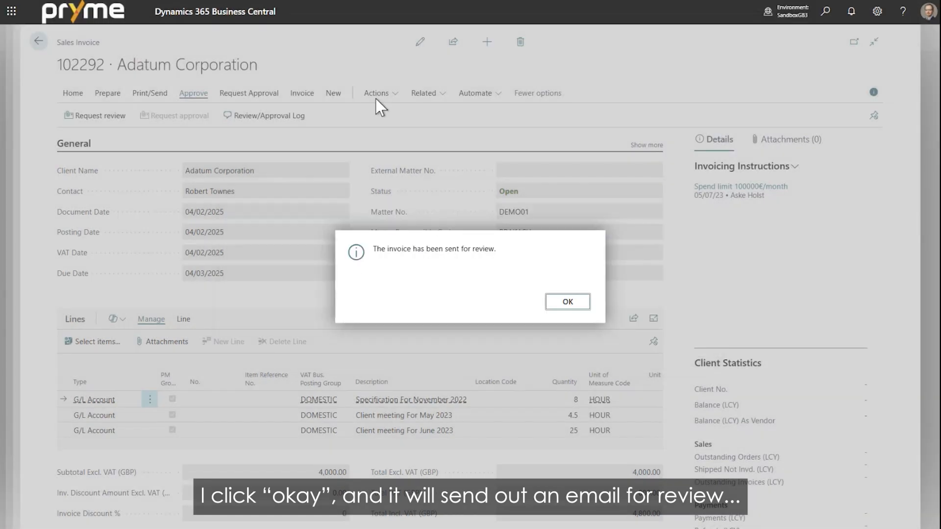
click(567, 302)
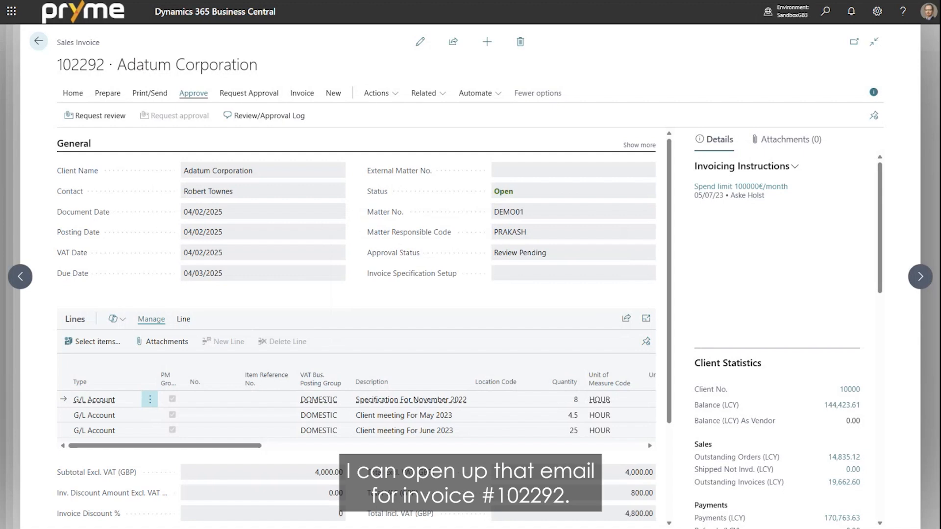
Step: Open the review request email for the Adatum Corporation invoice and inspect the attached draft invoice
drag(362, 528, 395, 56)
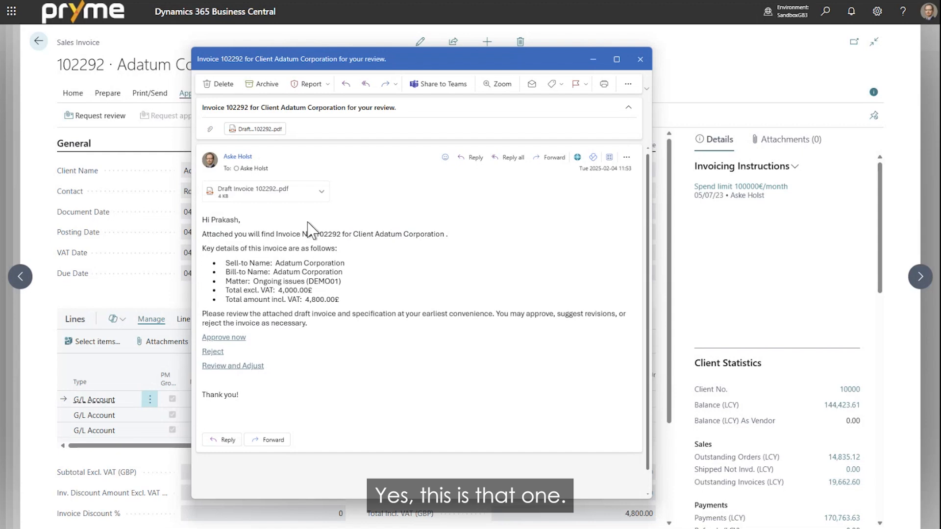
click(283, 195)
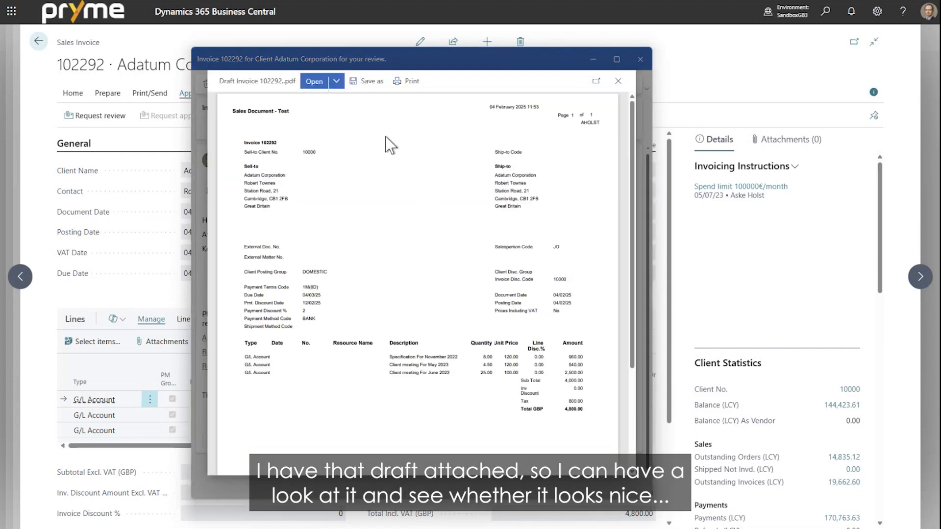
click(619, 82)
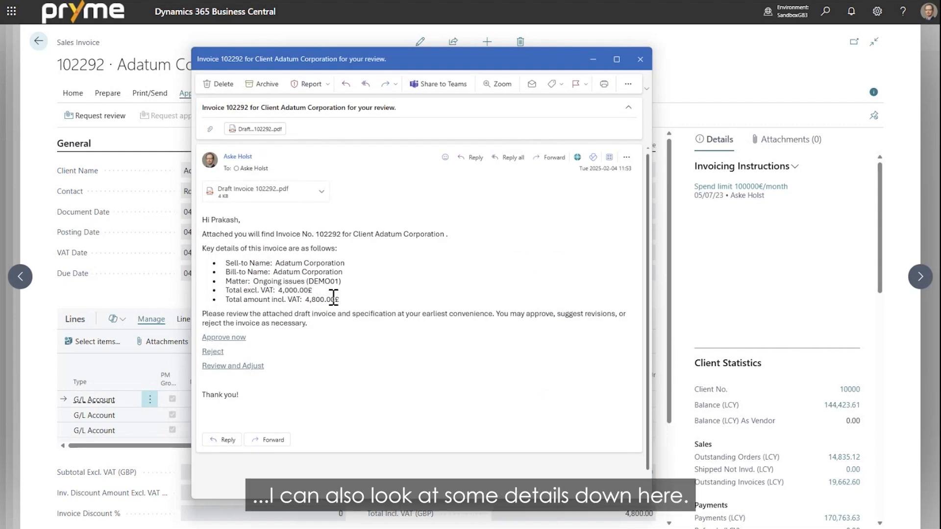
Step: Open the invoice for Review and Adjust from the email and expand the Excluded Lines to examine them
click(241, 371)
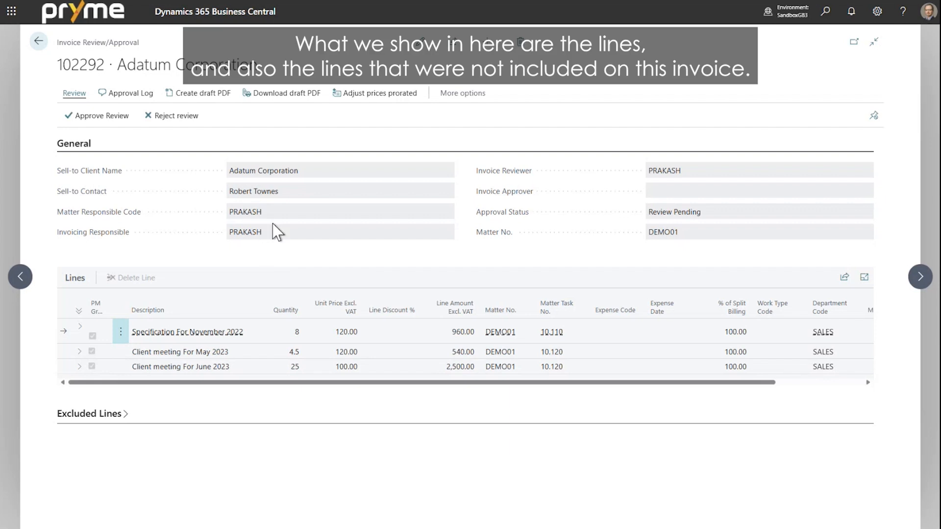
click(106, 416)
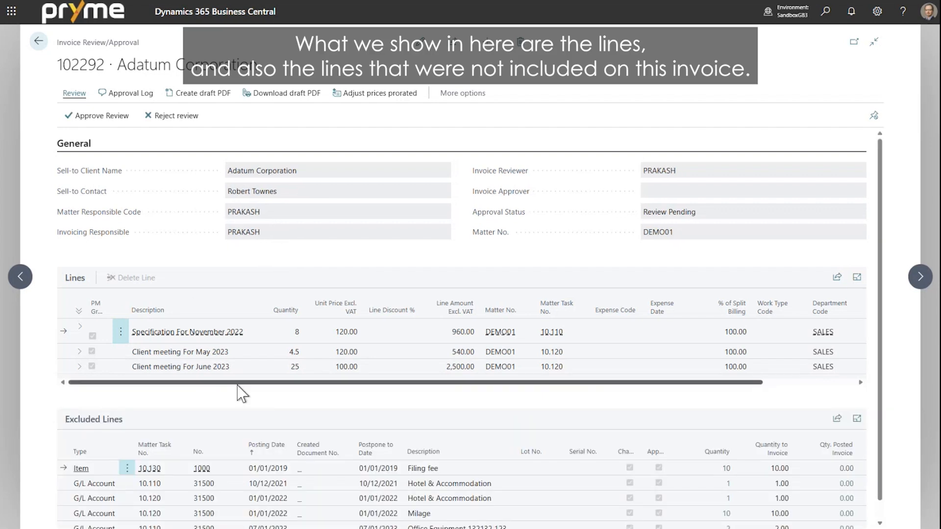
scroll(237, 385, down, 1)
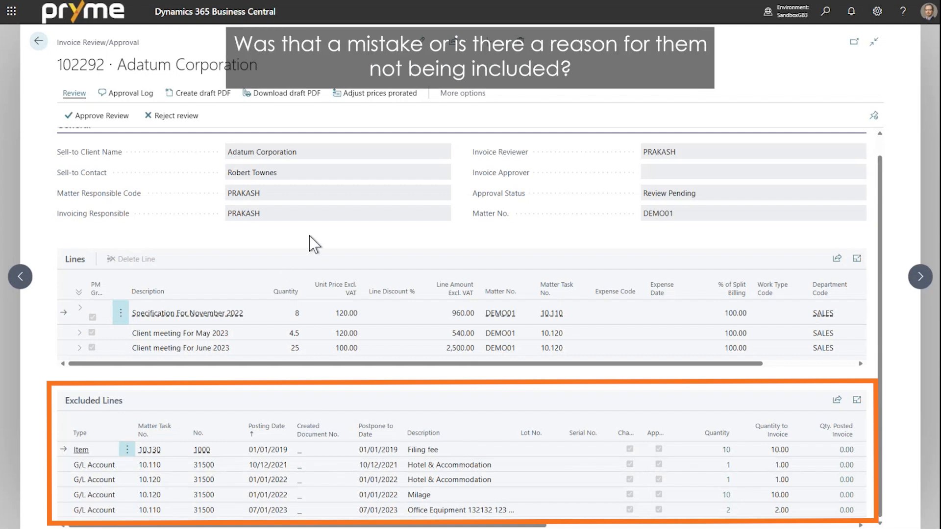
Step: Expand the Client meeting For June 2023 group in the editable invoice lines and set its first Client meeting line's quantity to 8
click(420, 42)
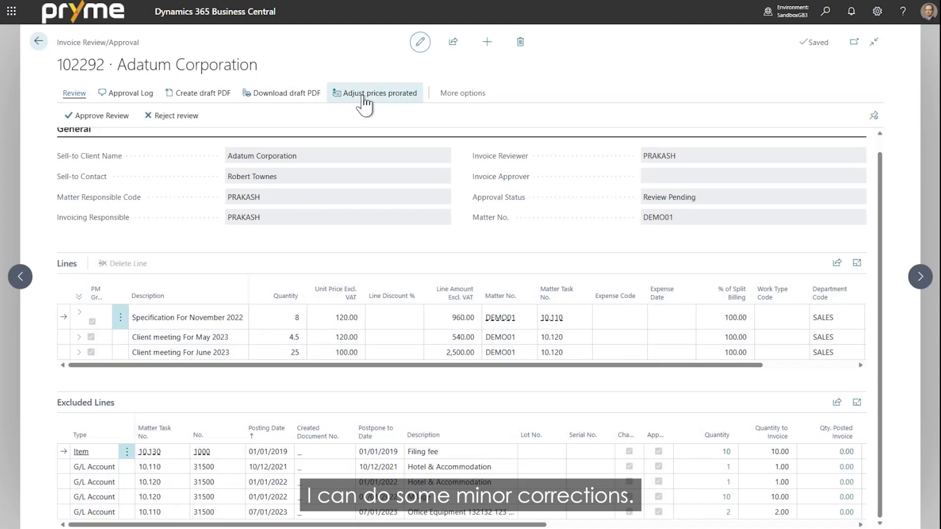
click(216, 337)
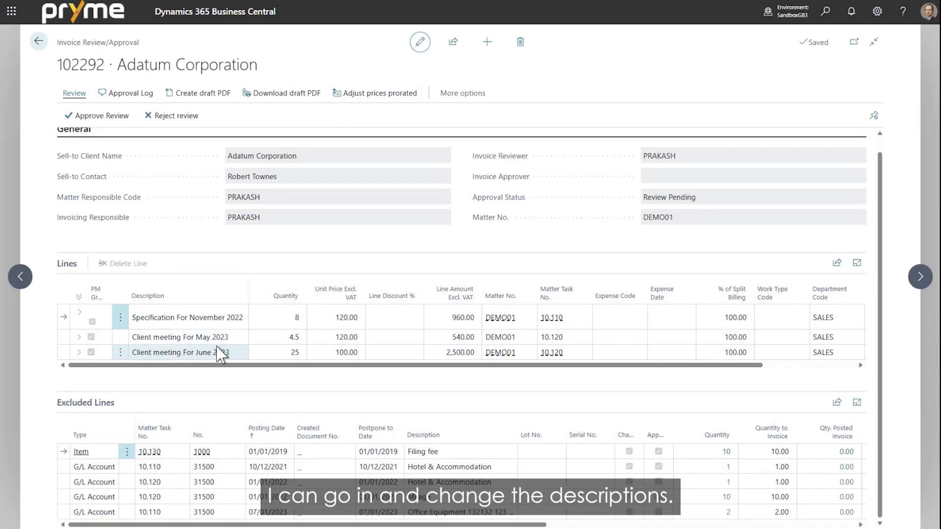
click(100, 403)
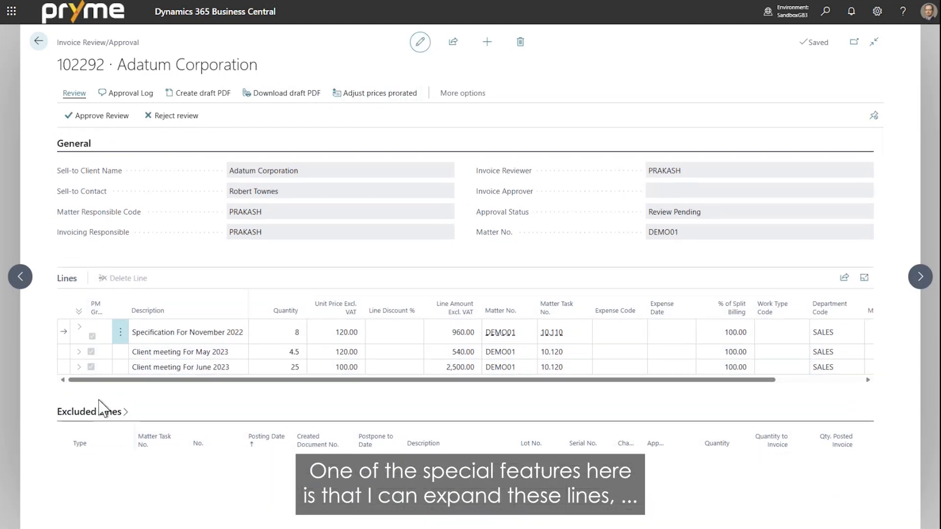
click(78, 368)
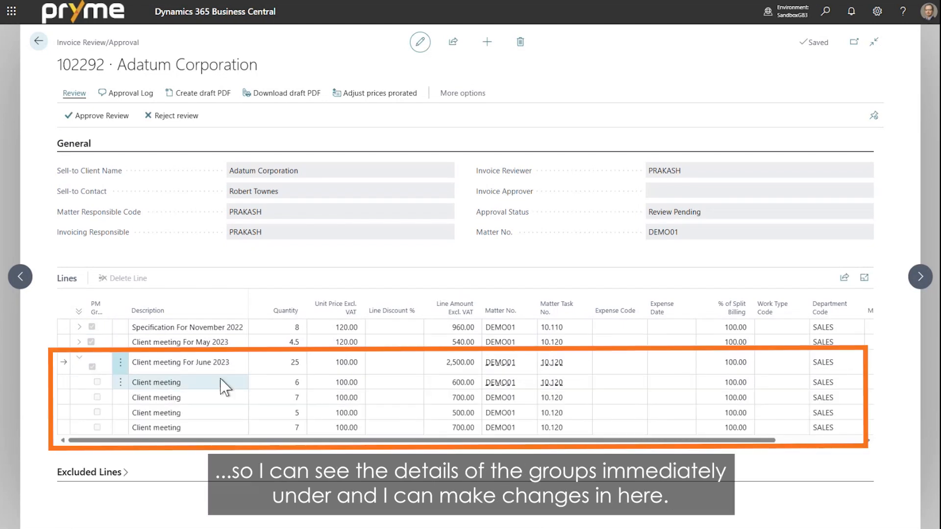
click(192, 381)
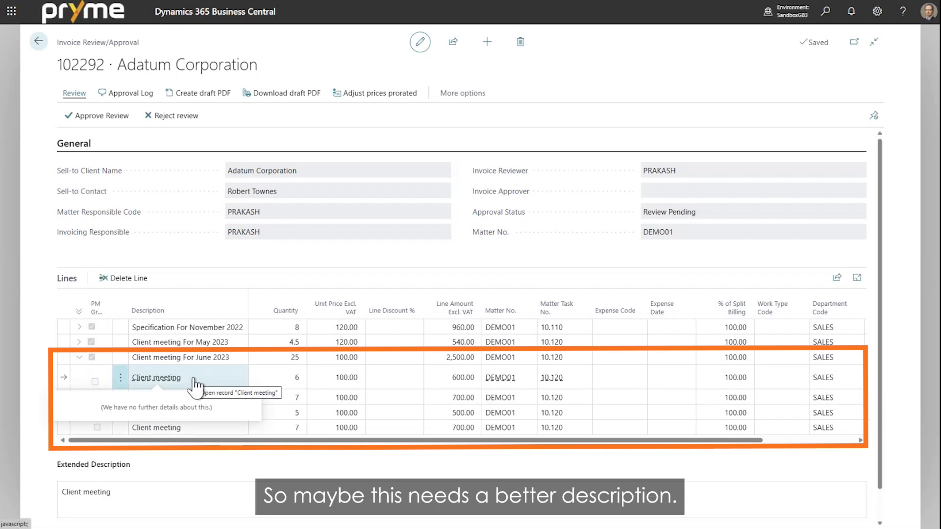
click(294, 378)
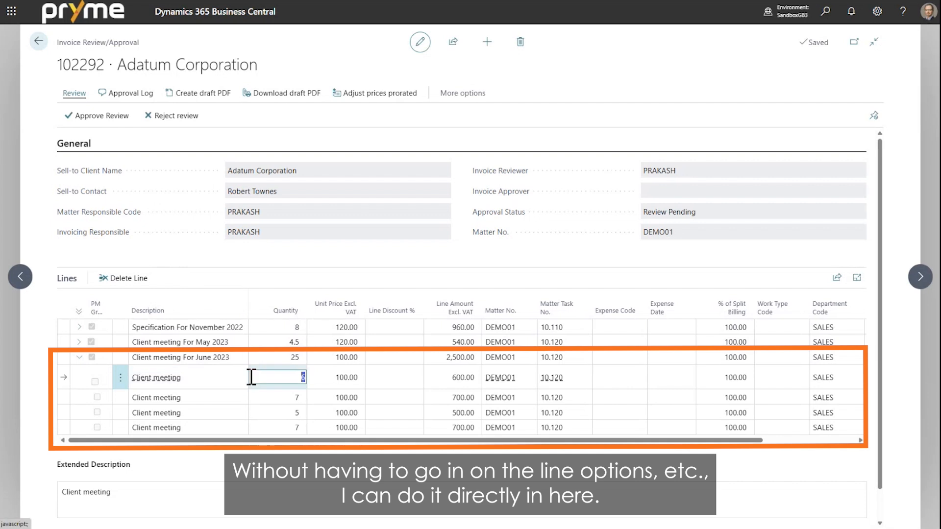
text(8)
key(Tab)
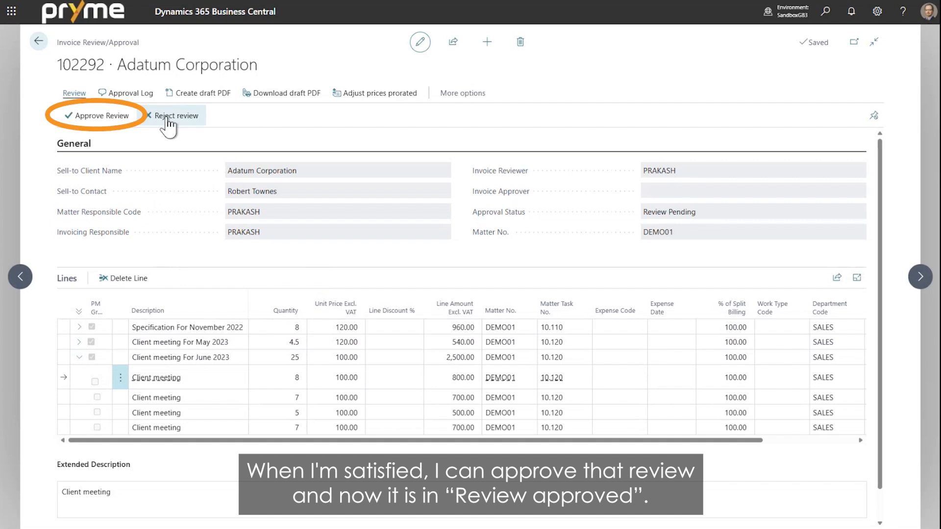
Step: Approve the invoice review and widen the Invoicing Status column in the Matters to Invoice list
click(104, 116)
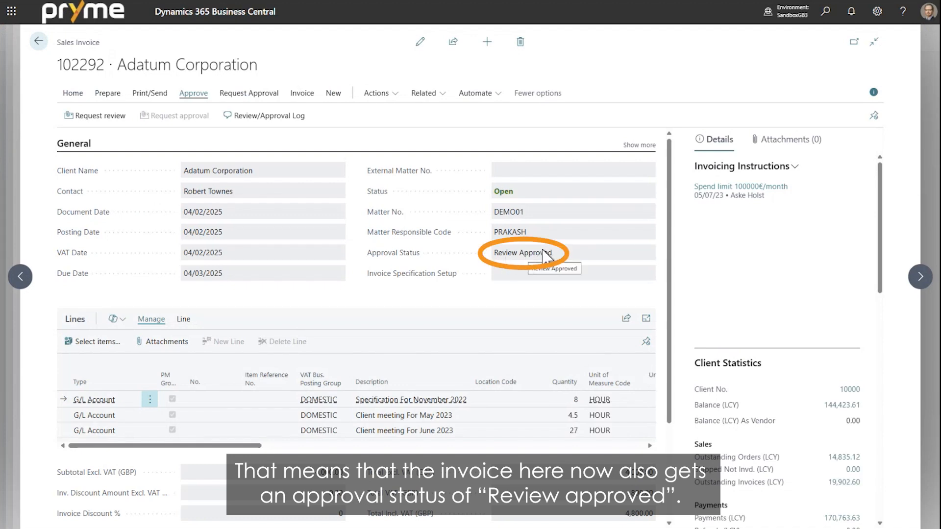
click(39, 41)
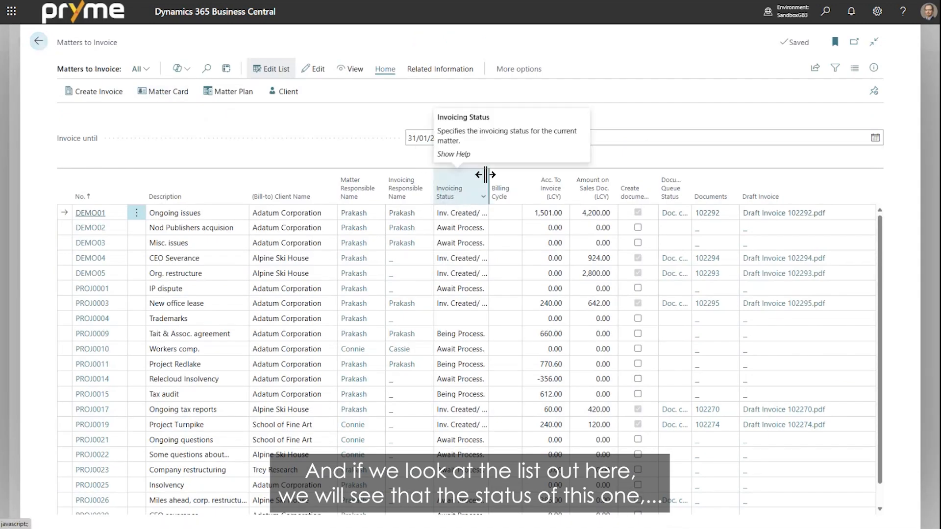
drag(486, 176, 552, 179)
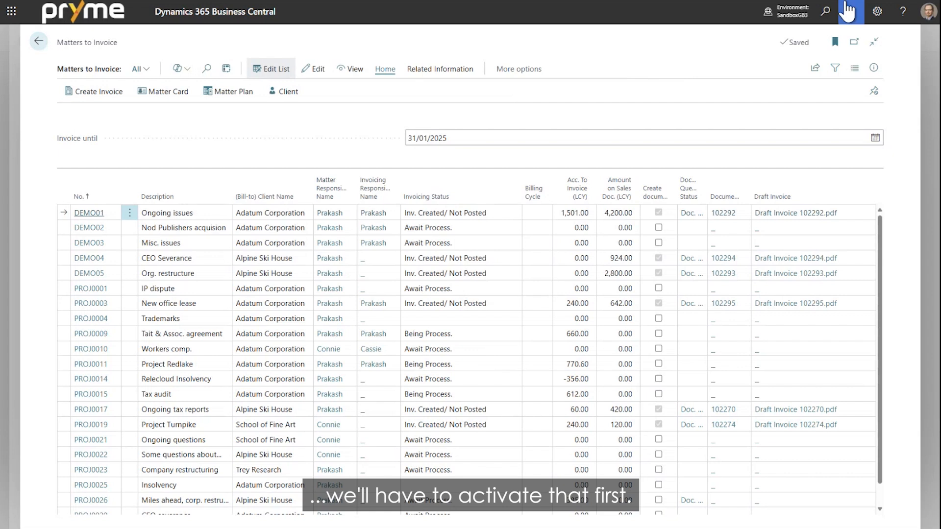
Step: Find and open the pryme Matters Setup page and enable invoice approval
click(825, 11)
text(pr)
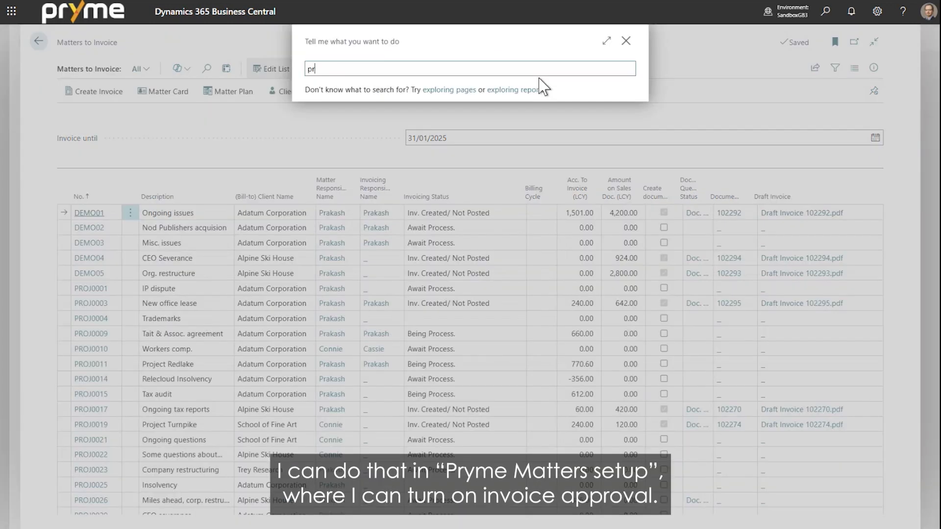
text(yme)
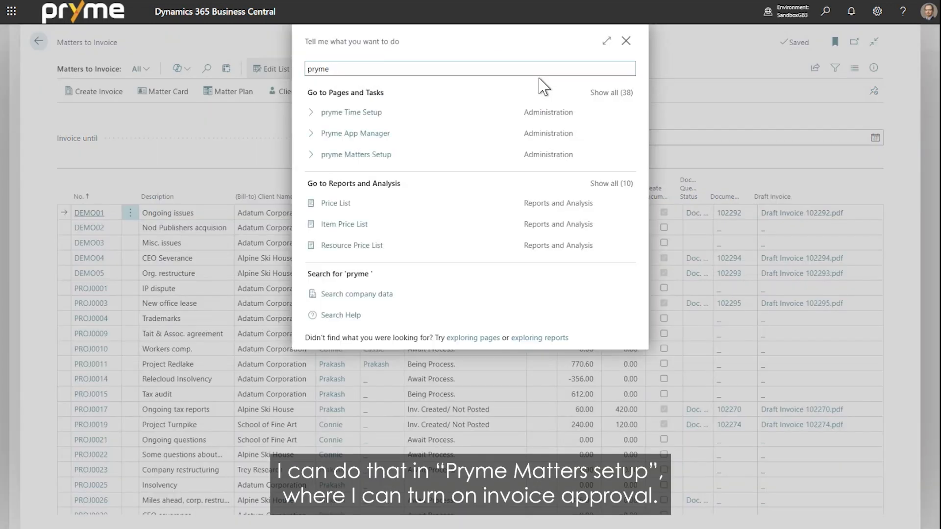
click(377, 155)
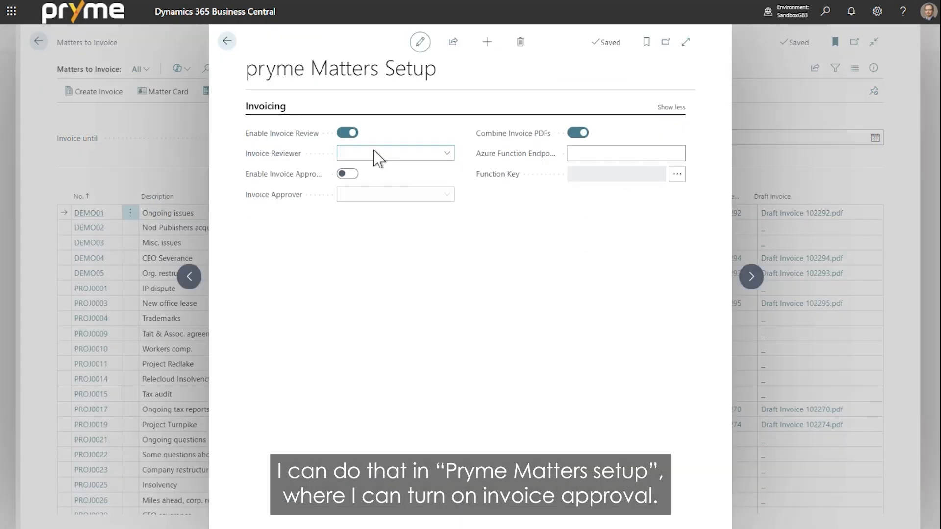
click(347, 174)
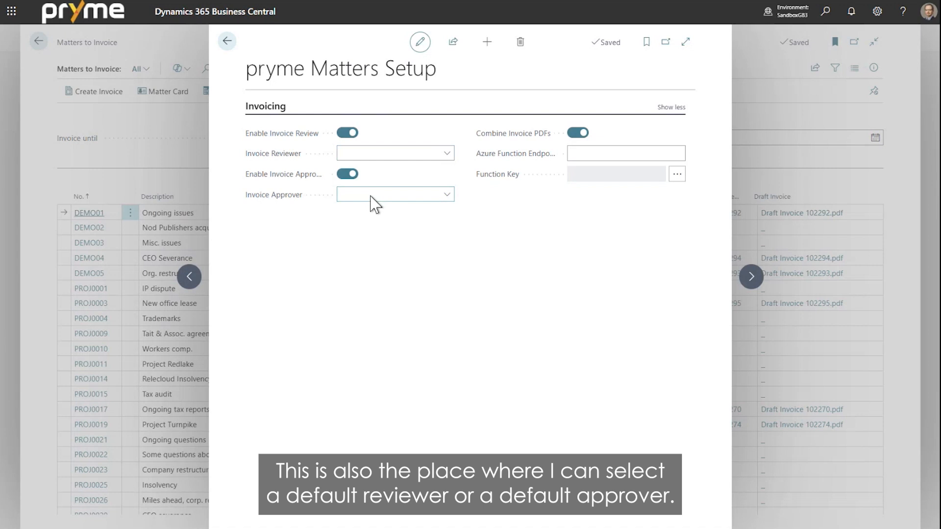
Step: Set the default Invoice Reviewer to Matter Responsible, check the Invoice Approver role choices while leaving that field blank, and close the setup
click(416, 156)
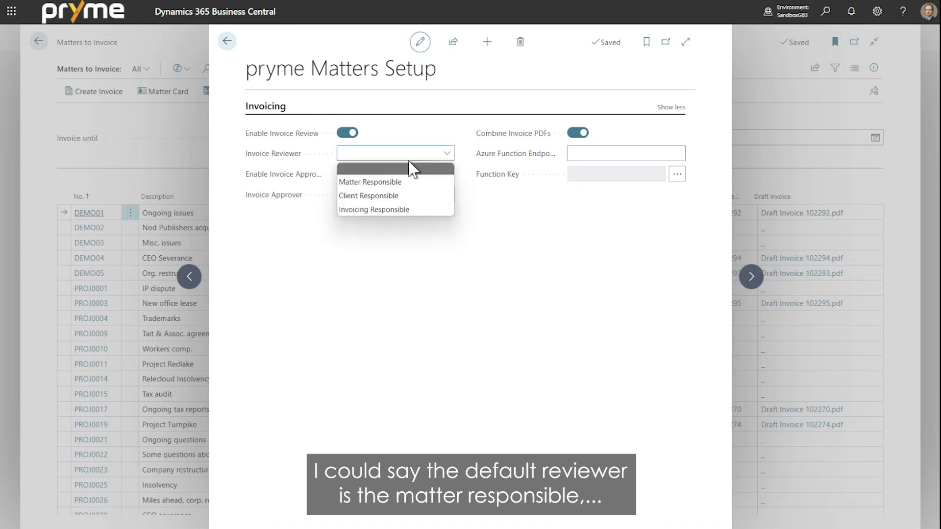
click(397, 182)
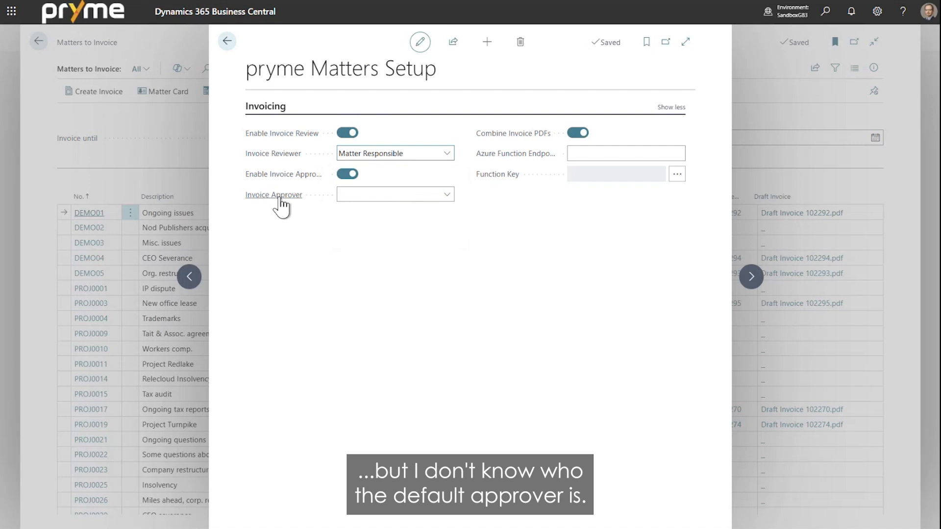
click(380, 196)
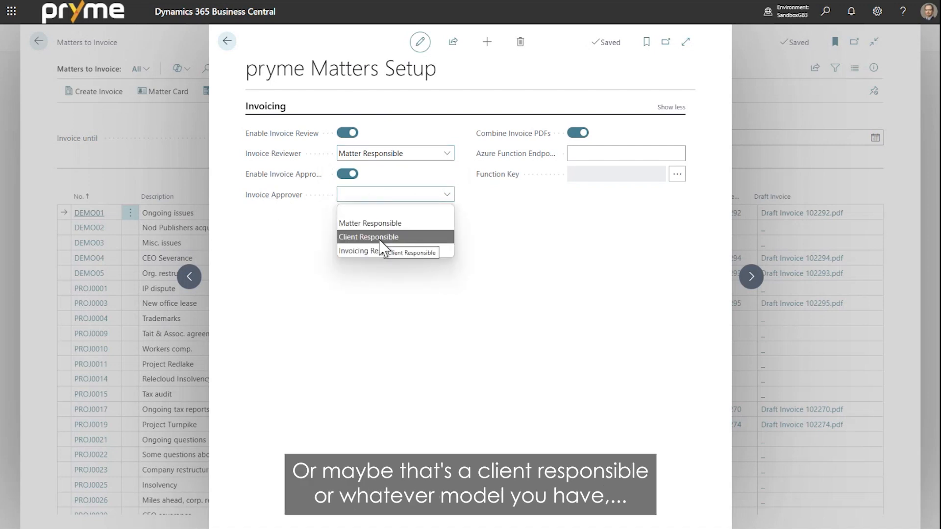
click(398, 194)
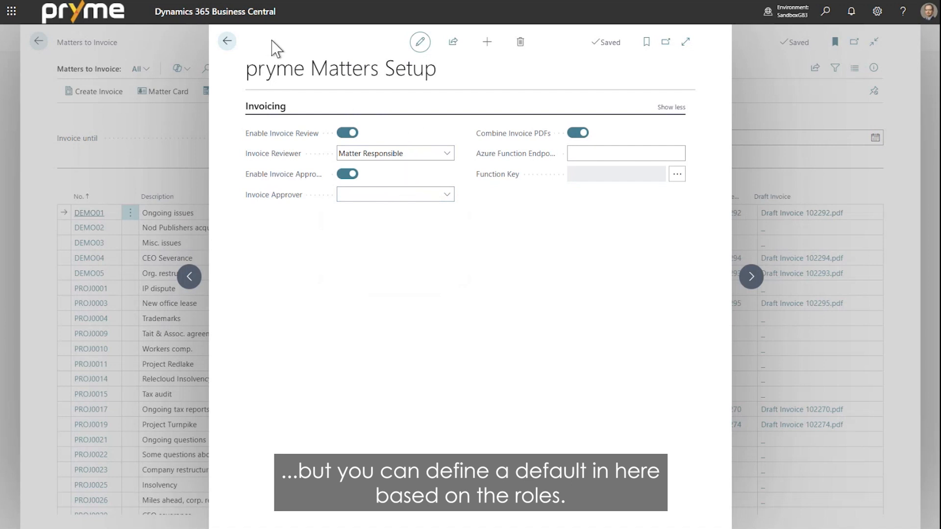
click(226, 42)
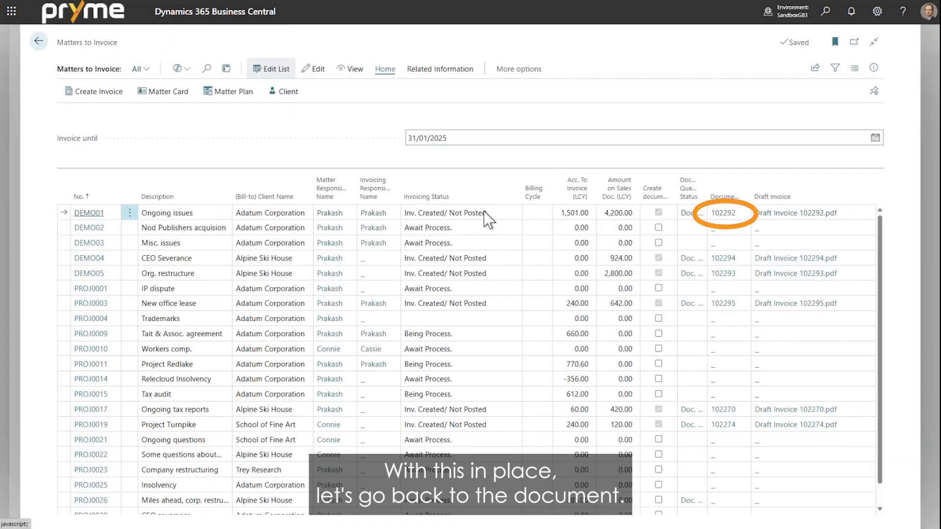
Step: Open the DEMO01 sales invoice and request its approval with Matter Responsible as the invoice approver role
click(735, 215)
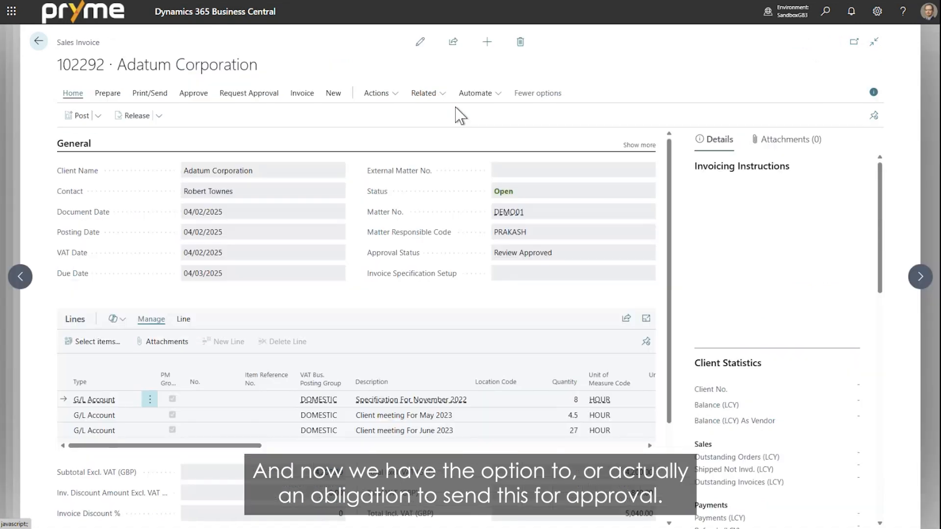
click(192, 93)
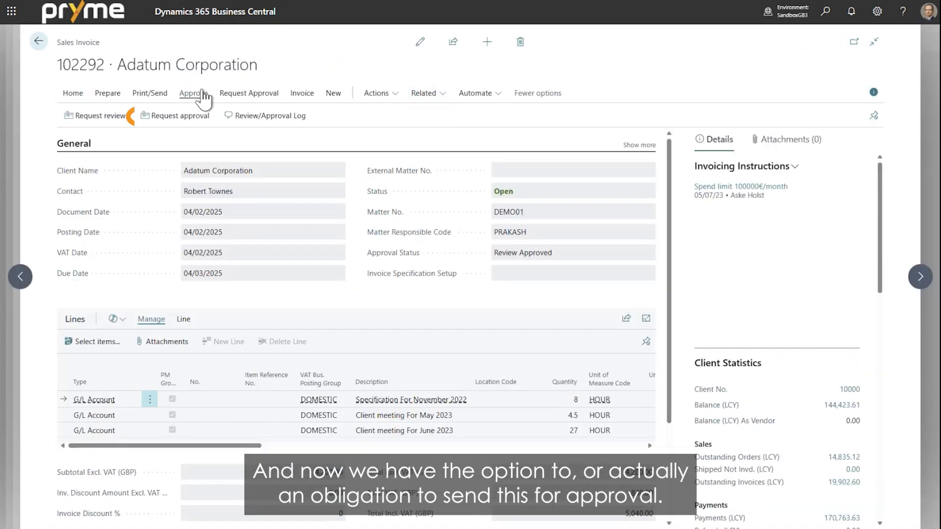
click(188, 119)
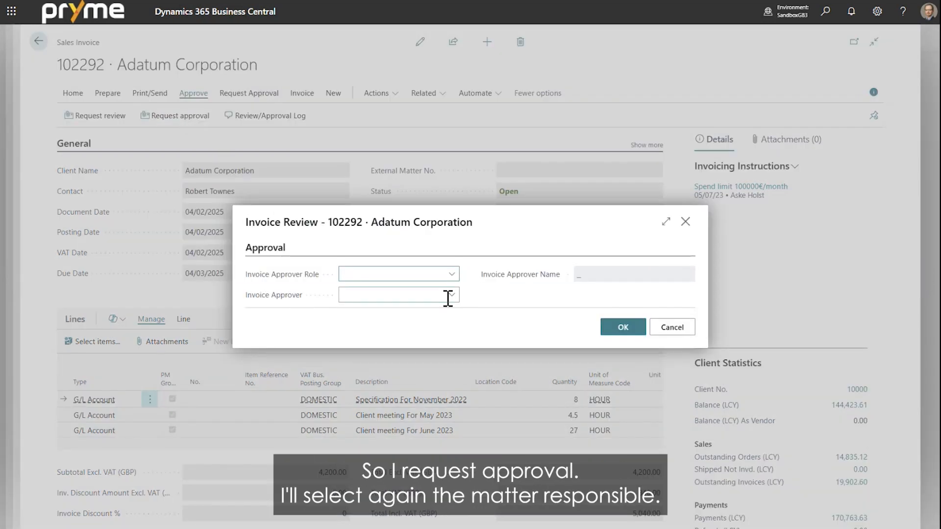
click(454, 275)
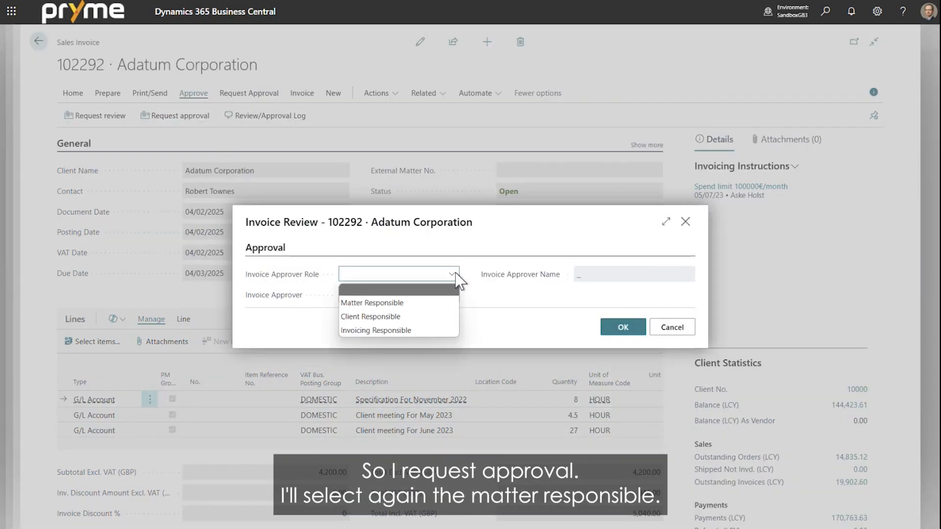
click(415, 301)
click(610, 329)
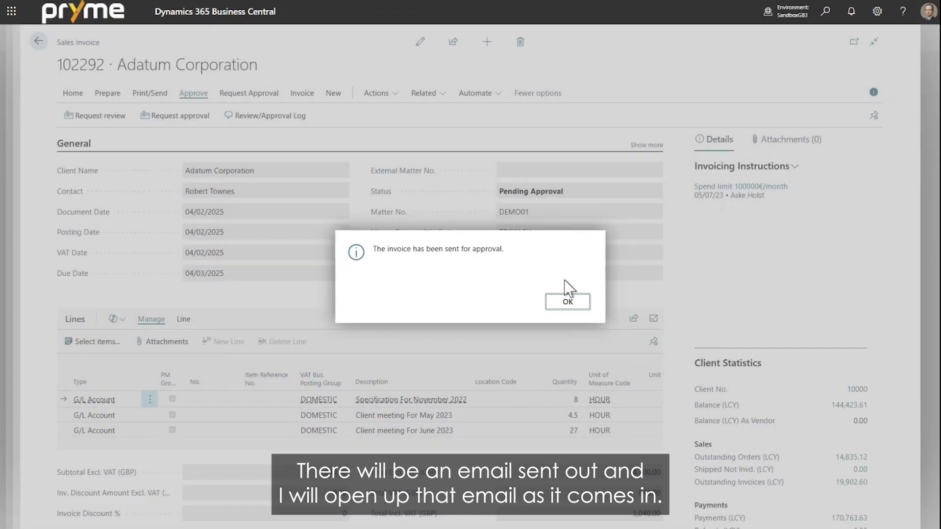
click(585, 303)
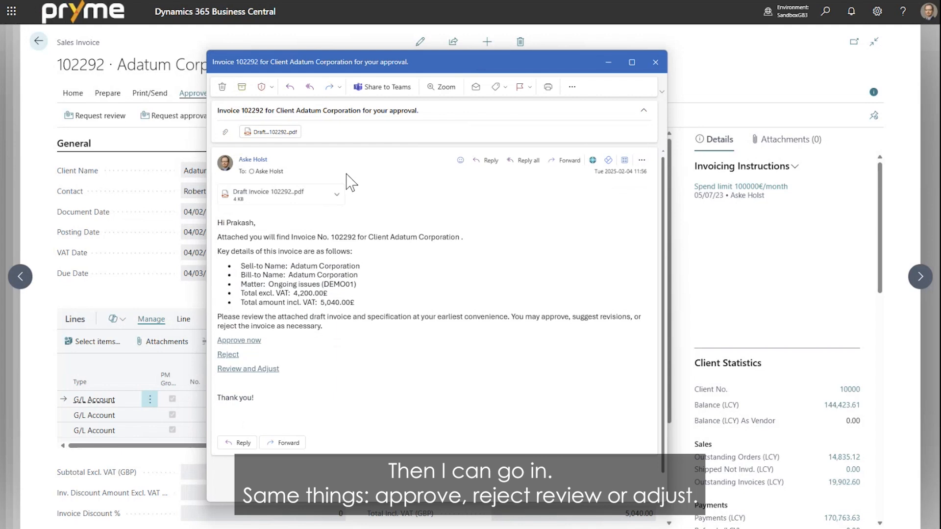
Step: Approve the invoice from the approval request email and open the released sales invoice for editing with its line functions shown
click(249, 341)
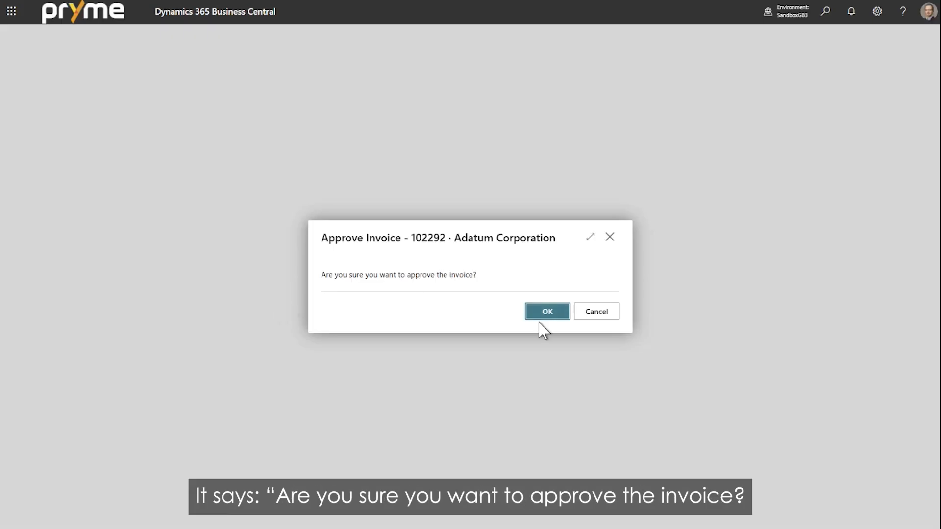
click(560, 321)
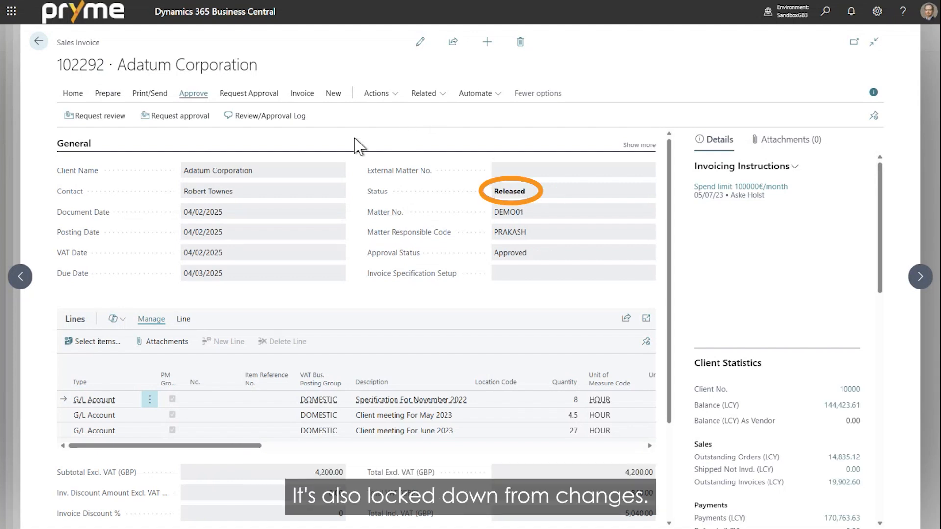
click(419, 49)
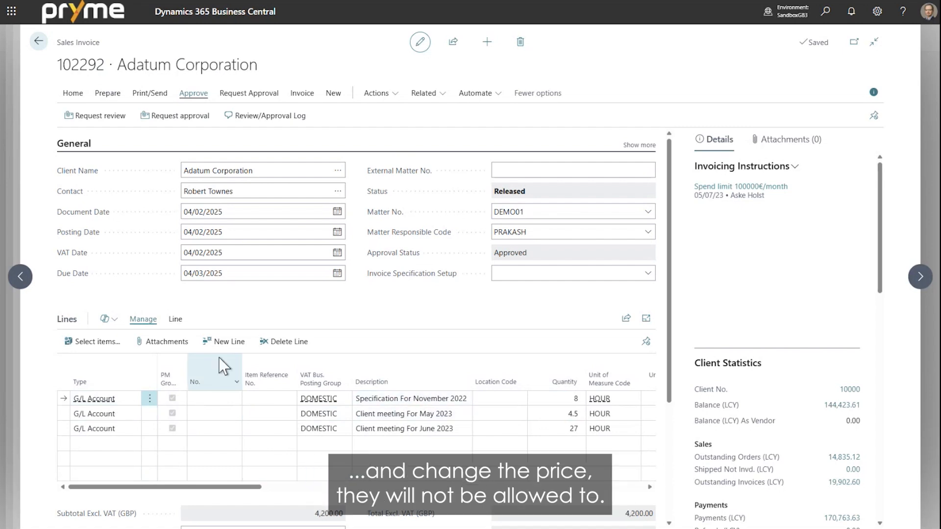
click(178, 322)
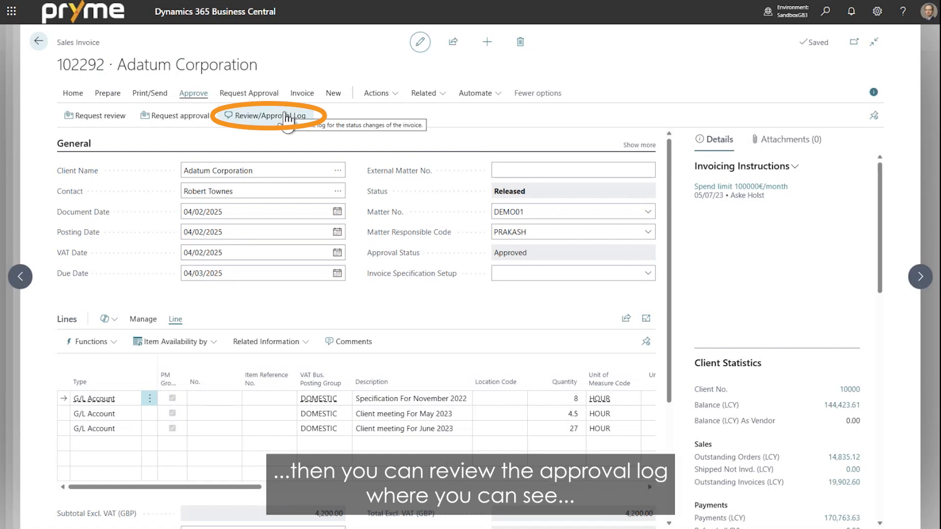
Step: Examine the invoice's Review/Approval Log, widening the From Status and To Status columns to read each status change
click(255, 116)
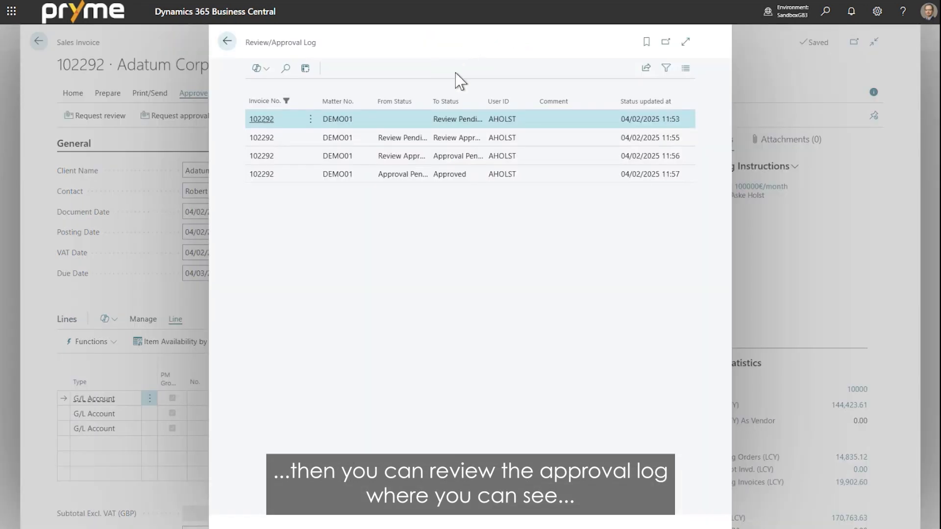
drag(427, 90, 448, 90)
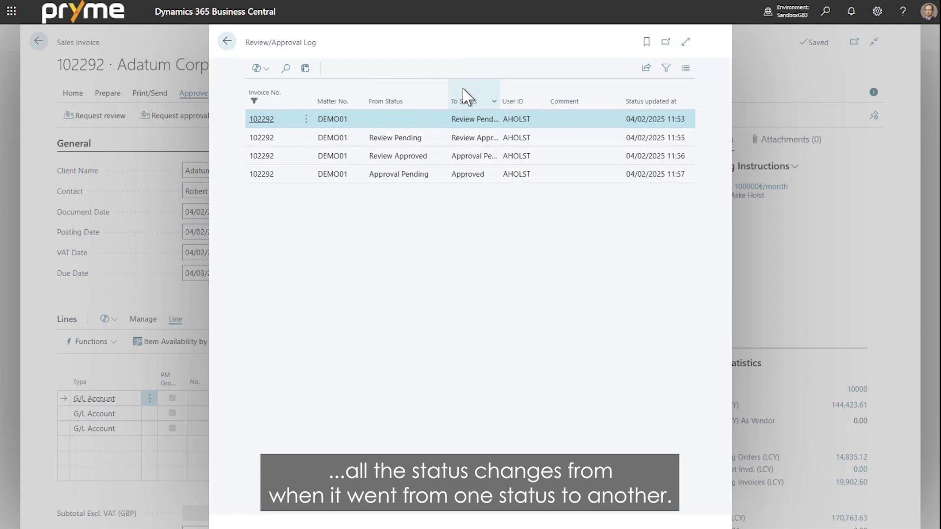
drag(537, 89, 562, 93)
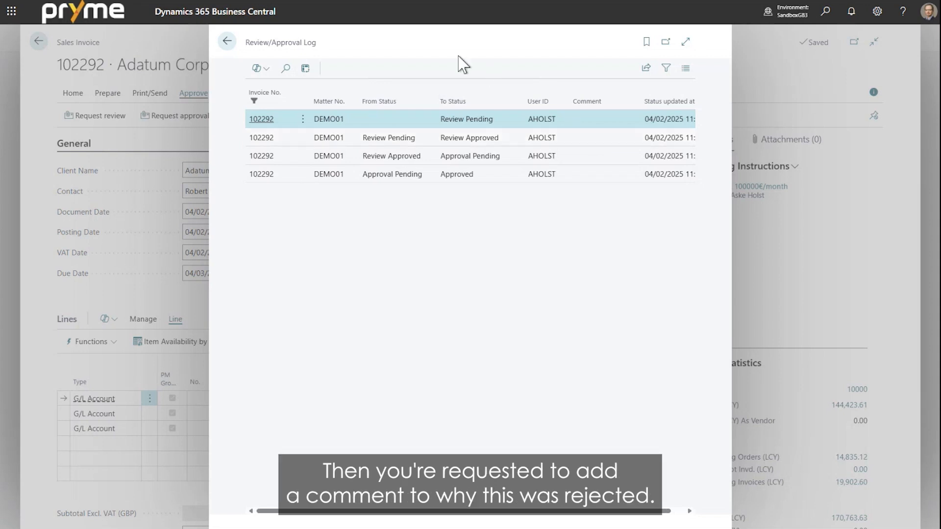
click(228, 42)
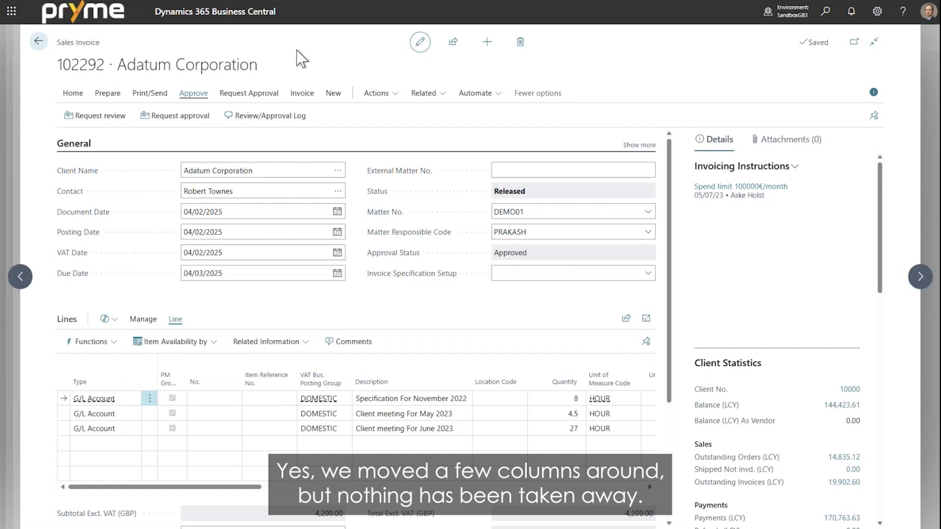
Step: Post the approved DEMO01 sales invoice and open the resulting posted invoice
click(150, 94)
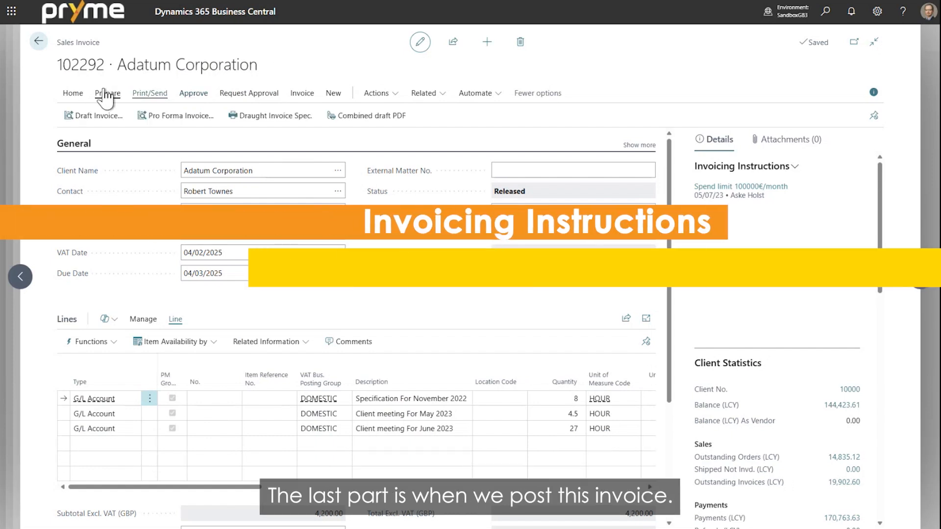
click(104, 94)
click(73, 93)
click(79, 116)
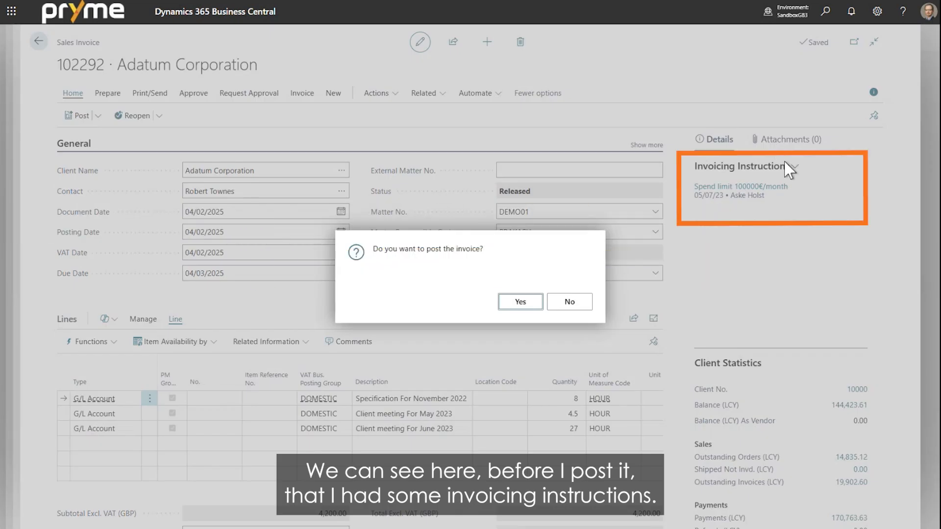
click(501, 301)
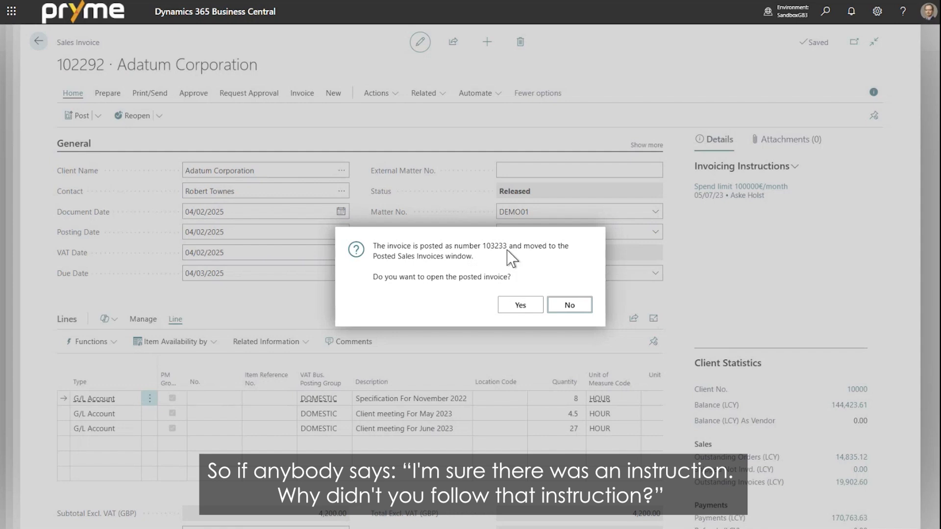
click(516, 306)
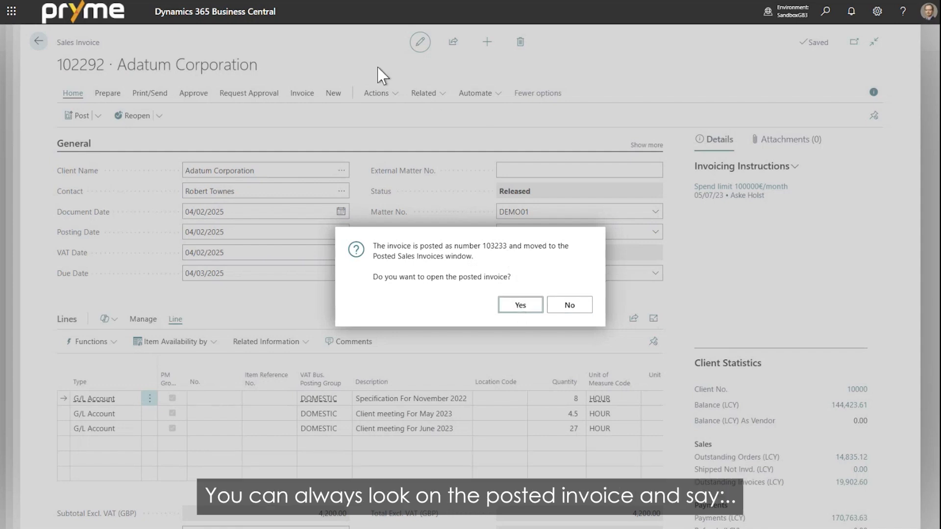
key(Return)
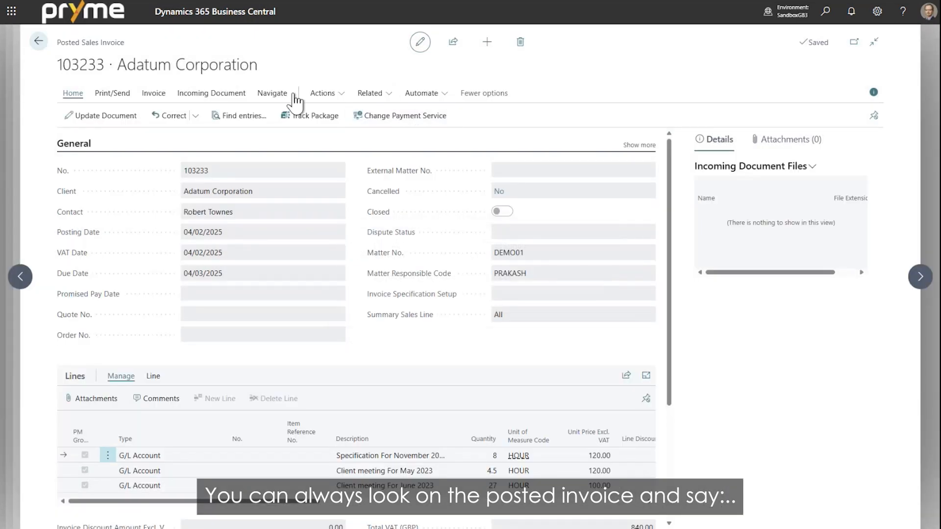
Step: Open the invoicing instructions stored with the posted invoice and read the spend limit note
click(156, 93)
click(272, 94)
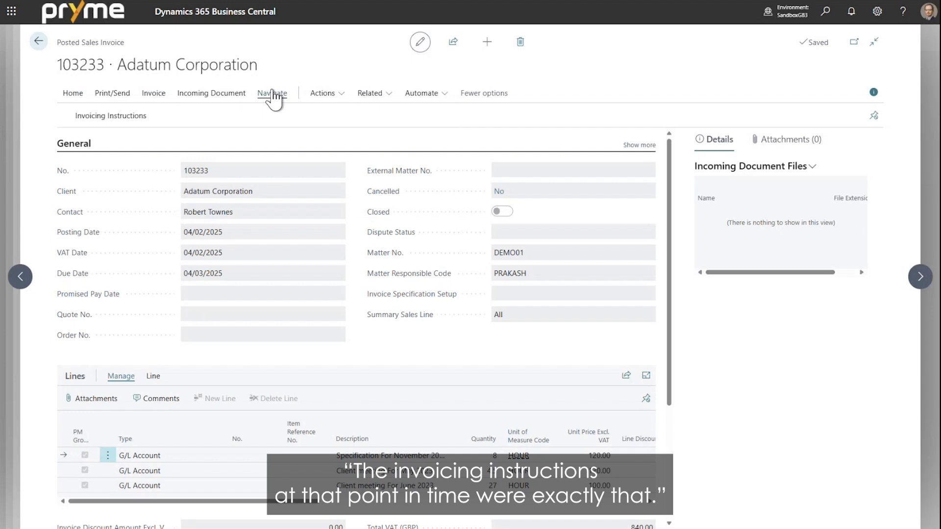
click(128, 116)
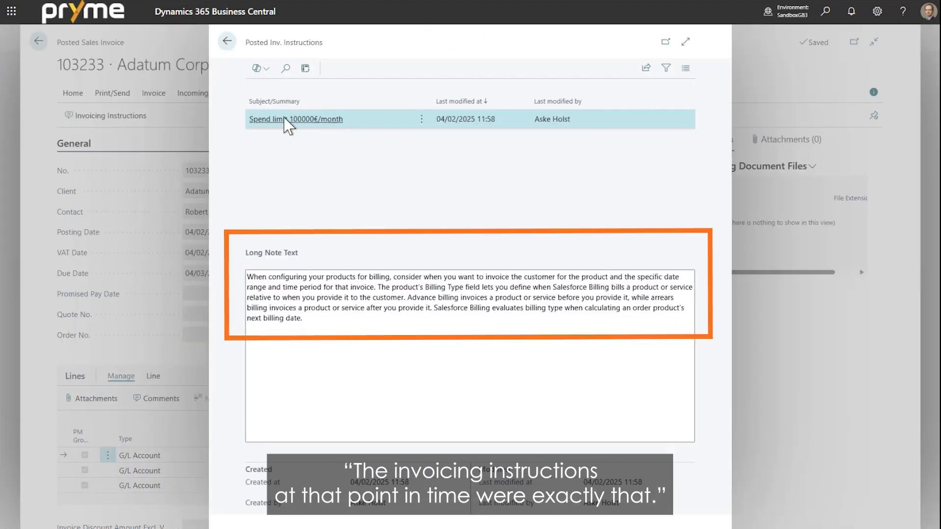